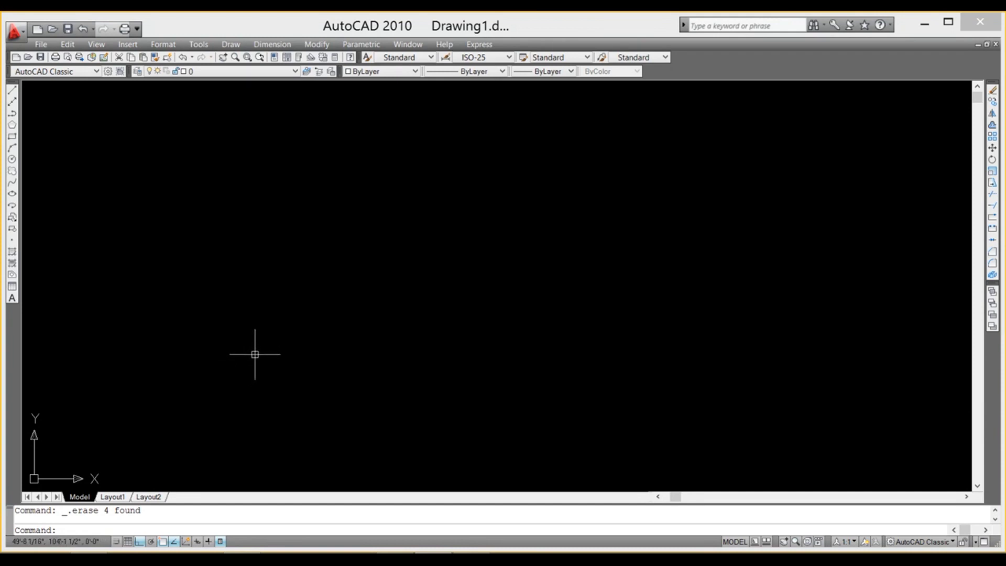
click(238, 48)
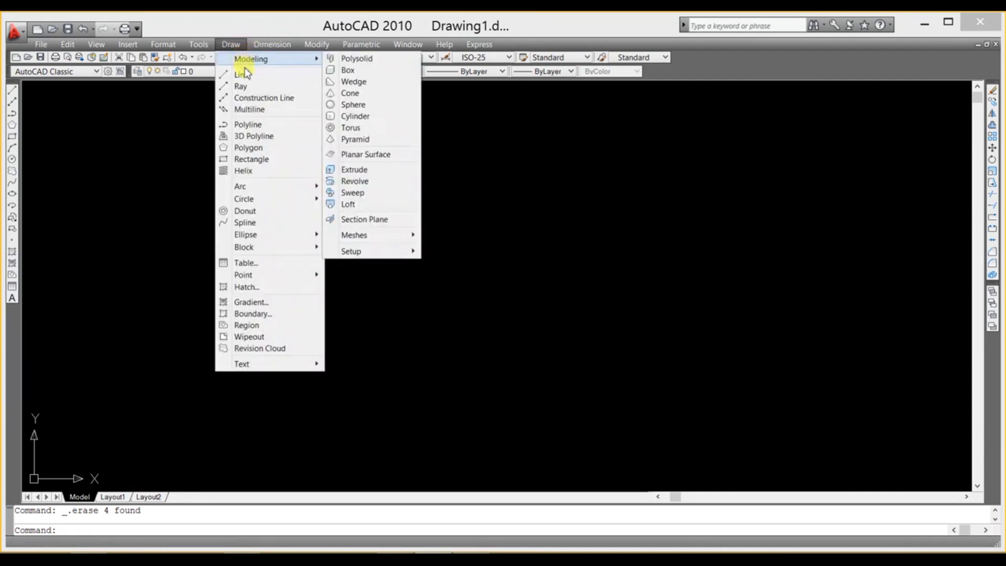
mouse_move(266, 190)
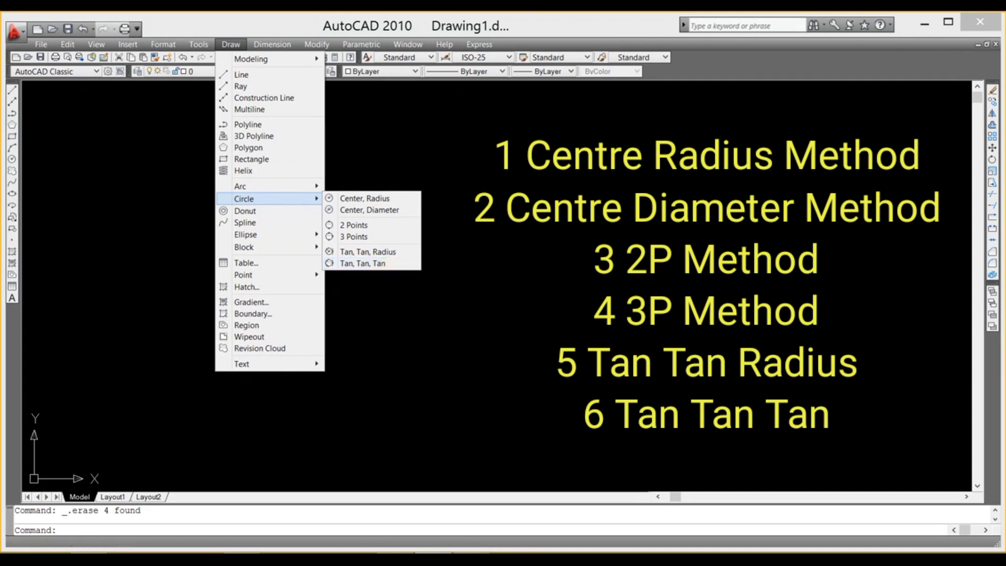
click(392, 271)
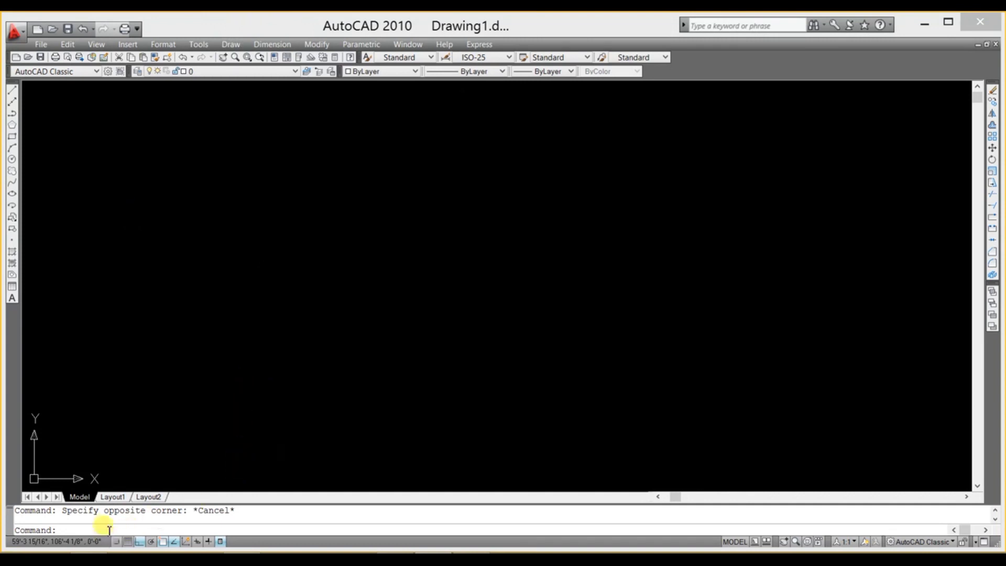
Draw a circle with a 5' radius in the middle of the empty drawing area
text(C)
key(Return)
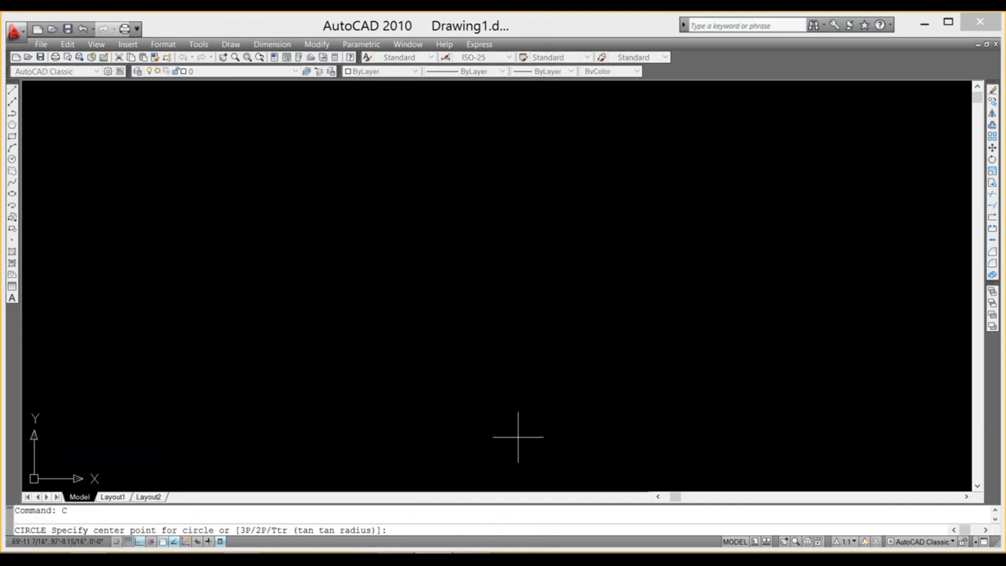
click(439, 279)
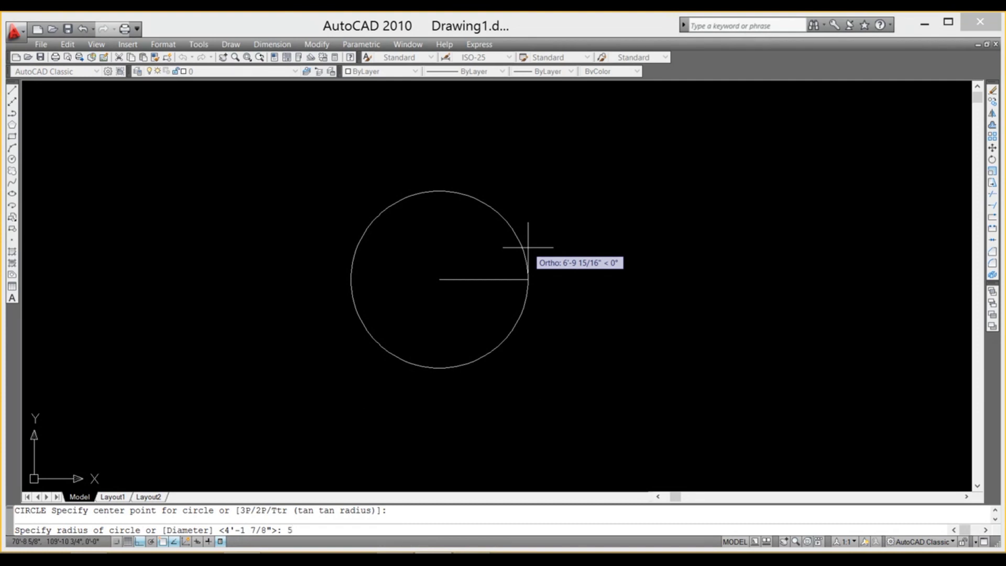
key(Return)
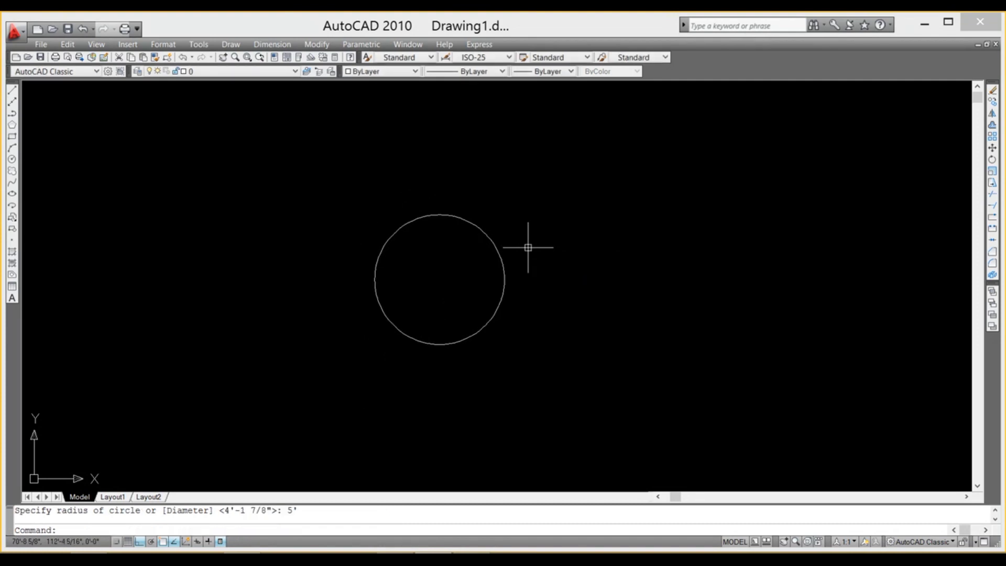
Erase the 5' radius circle from the drawing
scroll(528, 247, up, 3)
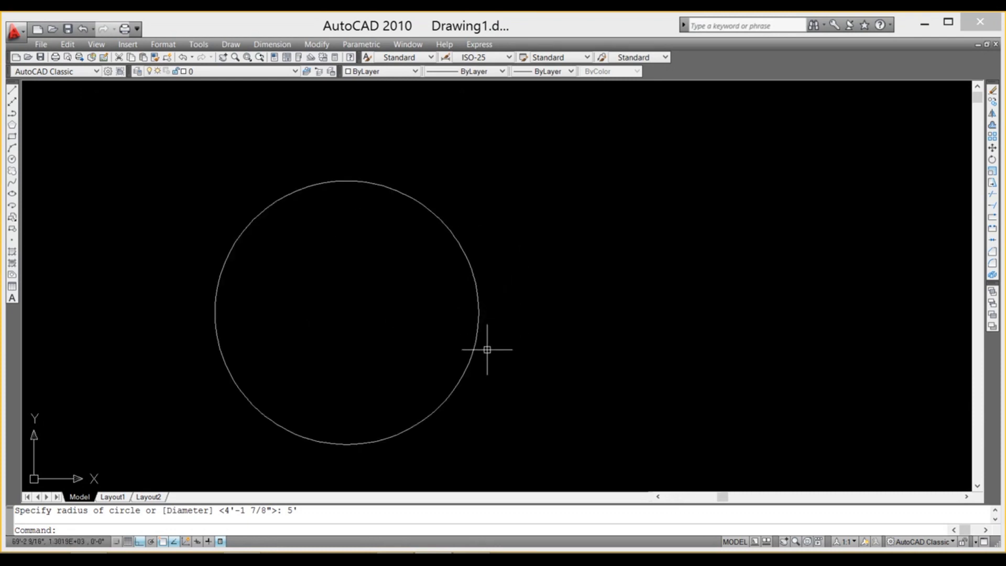
click(478, 315)
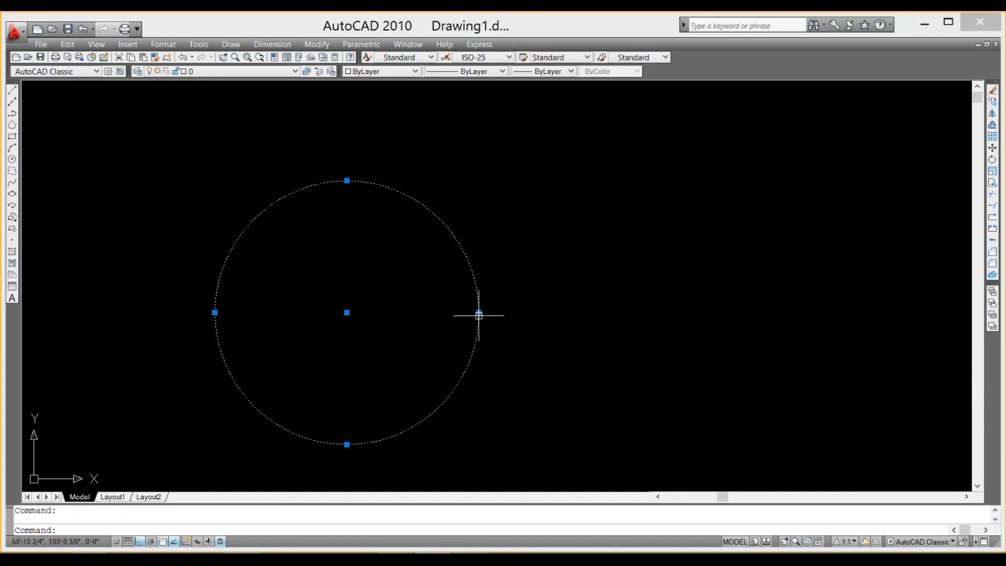
key(Delete)
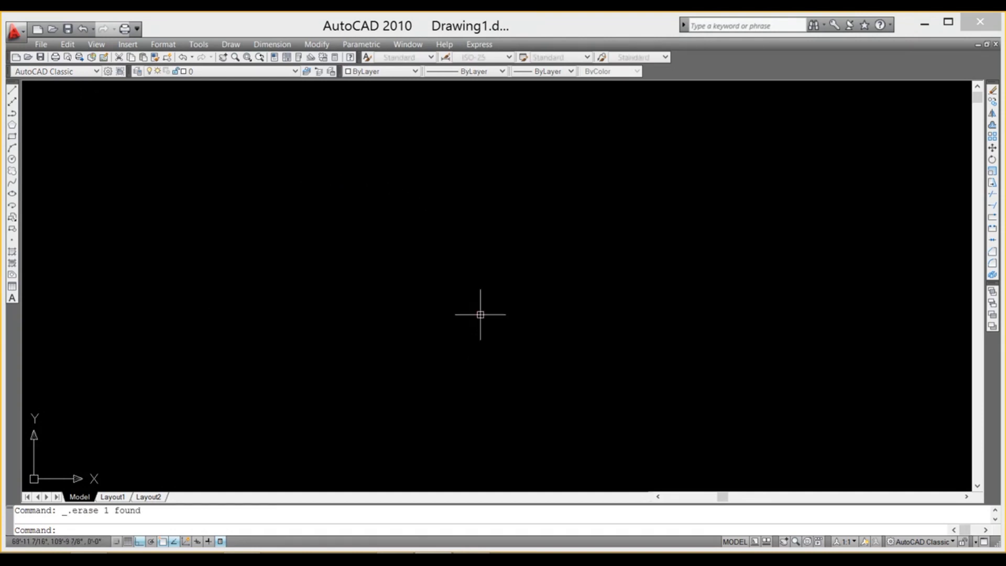
Draw a circle with the Center, Radius method, using a radius of 5'
click(226, 46)
mouse_move(274, 202)
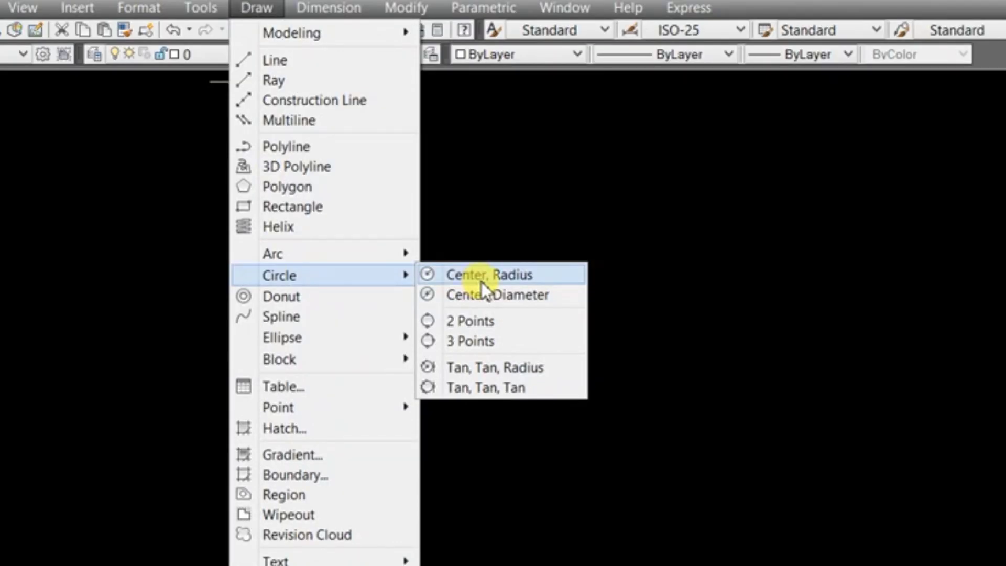
click(482, 282)
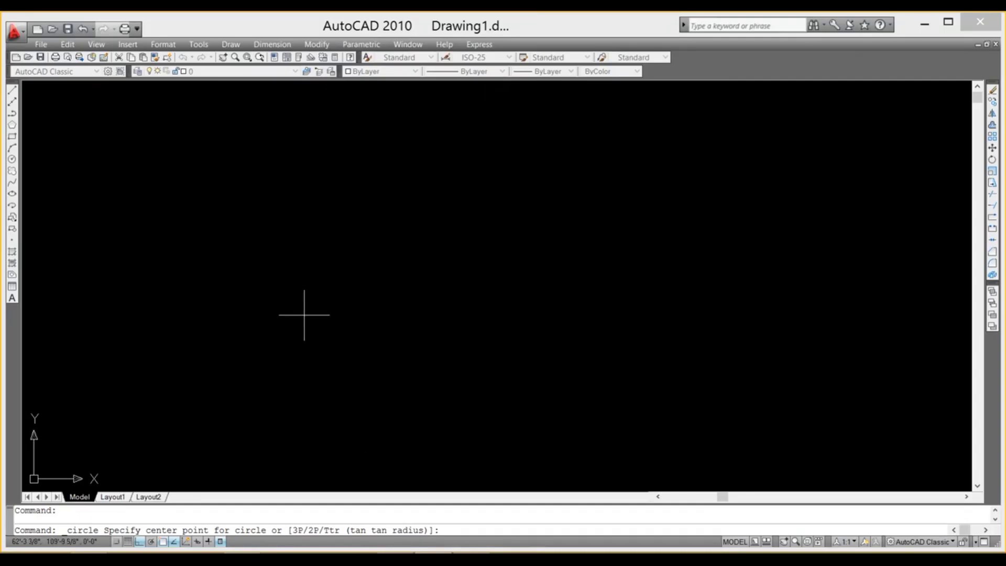
click(304, 315)
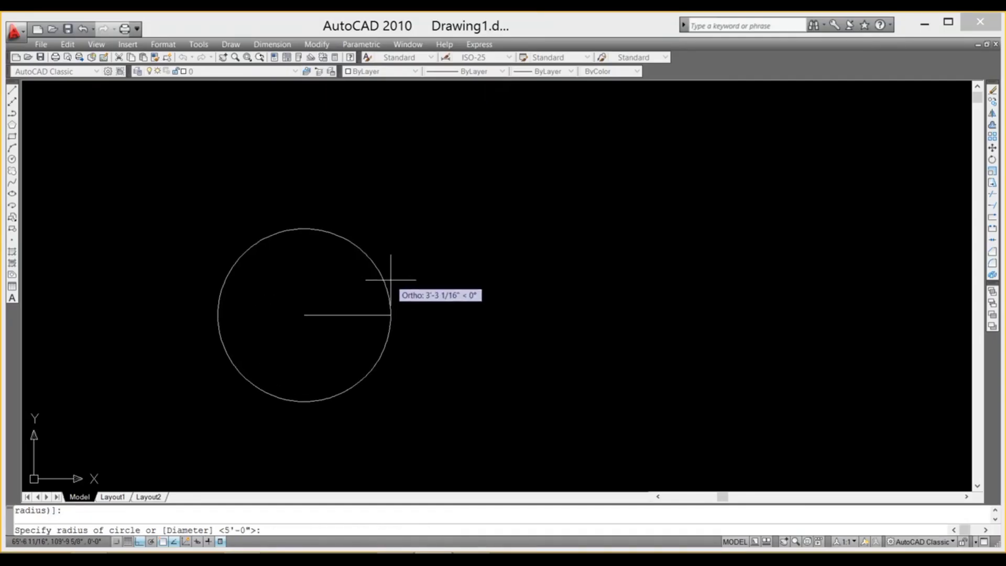
text(5')
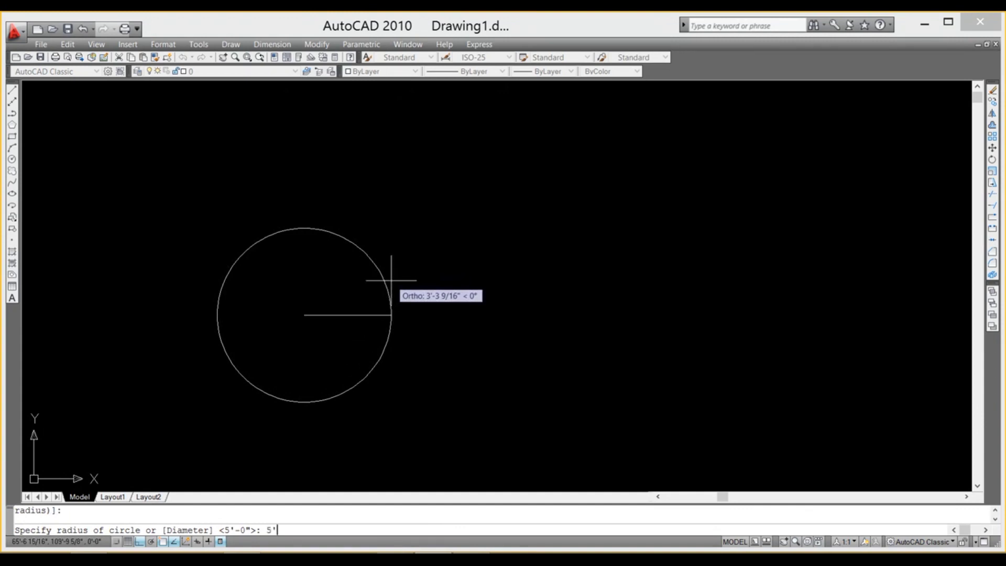
key(Return)
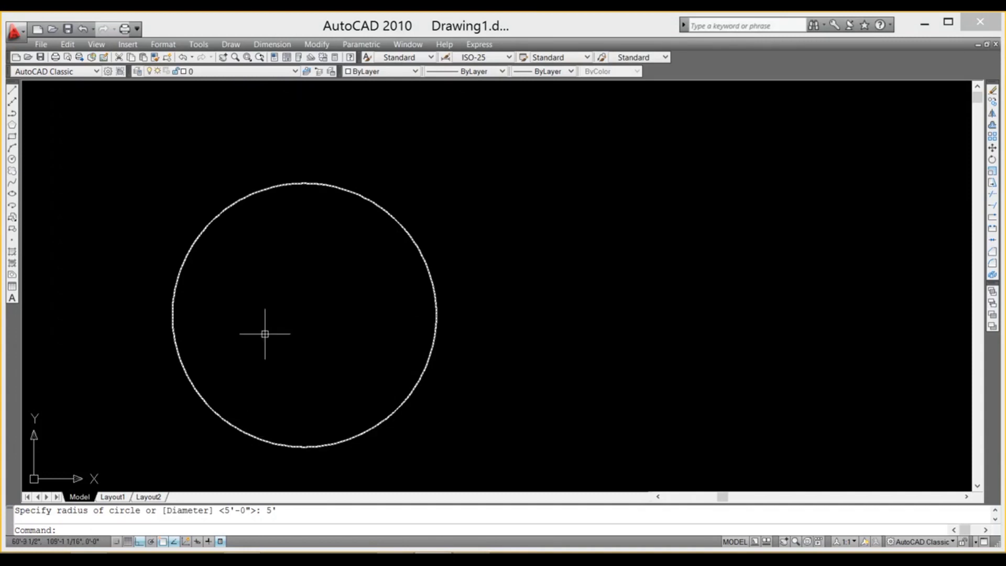
Draw a second circle beside the first with the Center, Diameter method, using a diameter of 5'
click(231, 45)
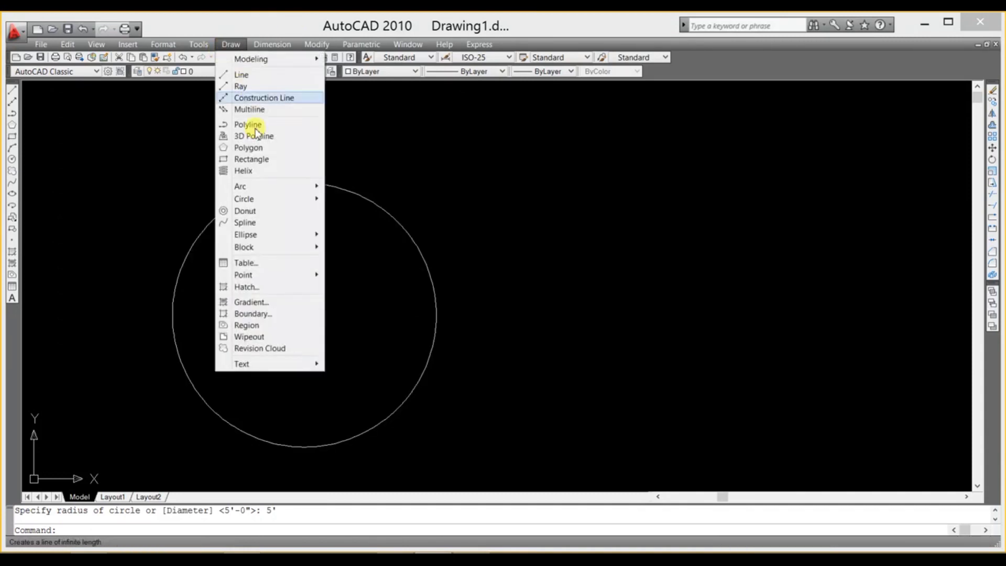
mouse_move(289, 200)
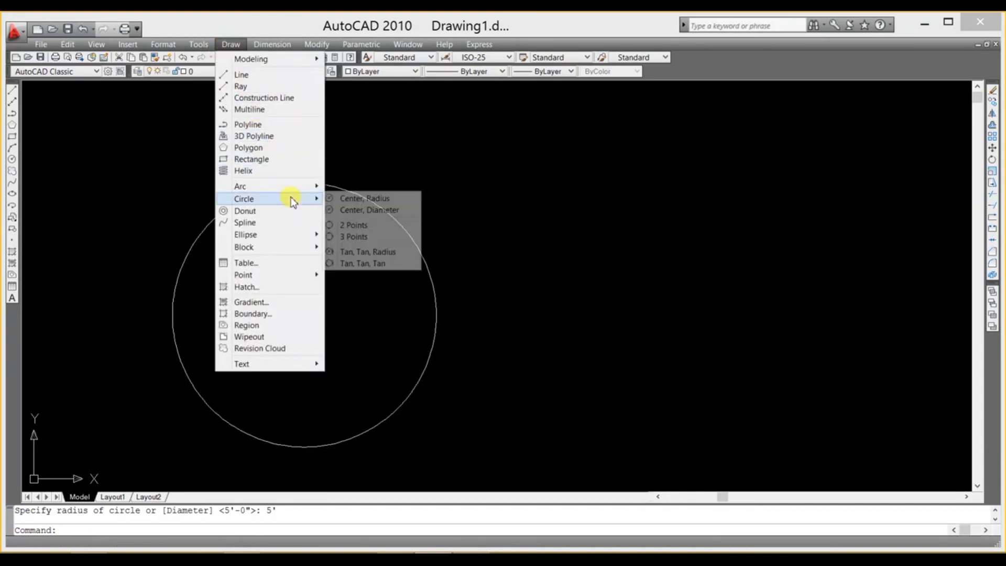
click(346, 210)
click(644, 321)
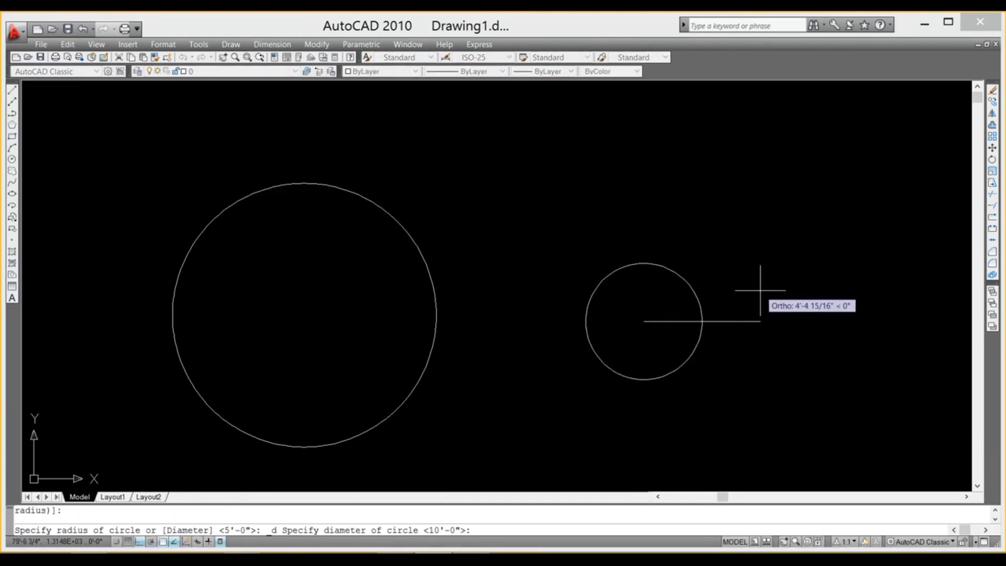
text(5)
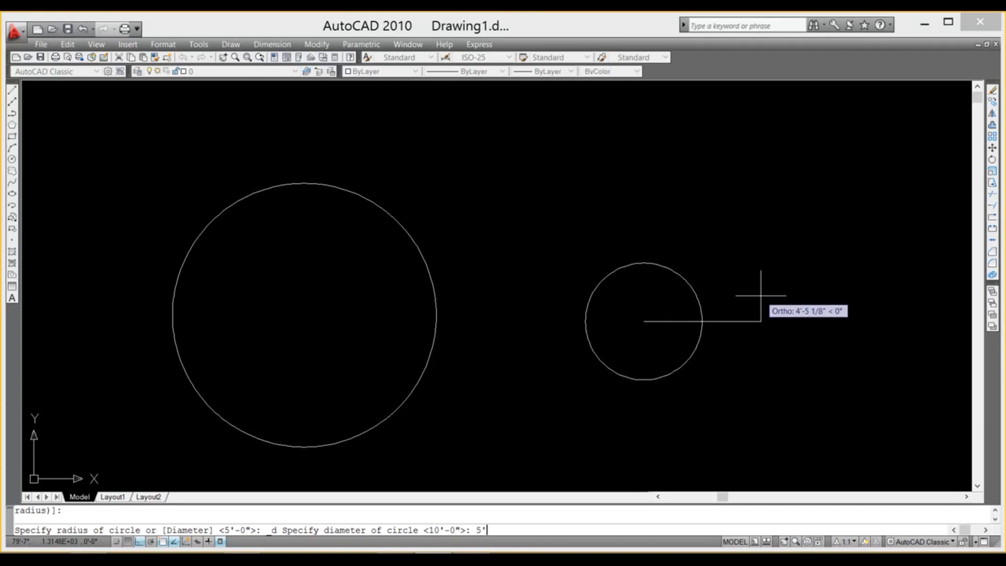
key(Return)
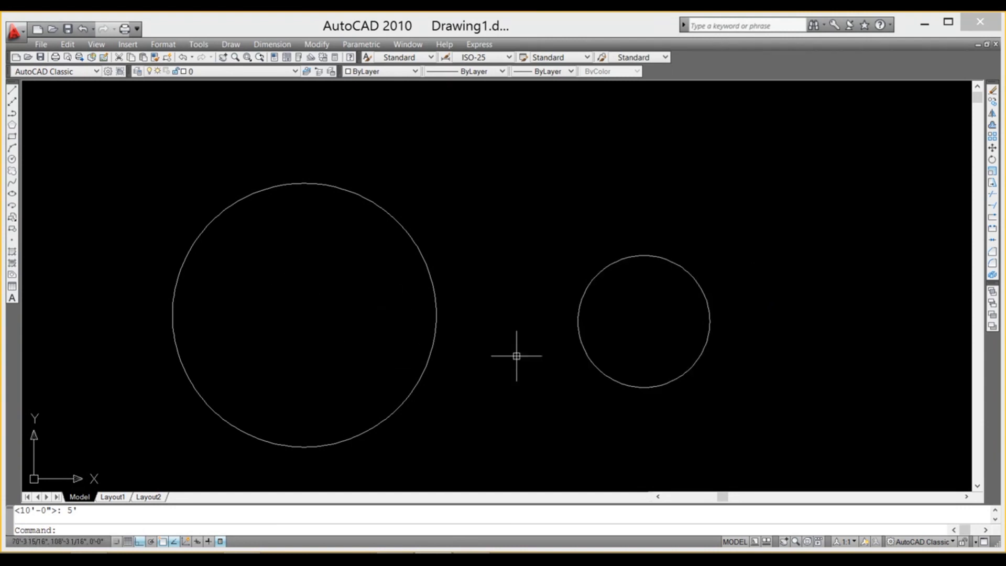
Add a radius dimension to the larger circle, with its text placed near the circle's center
click(271, 46)
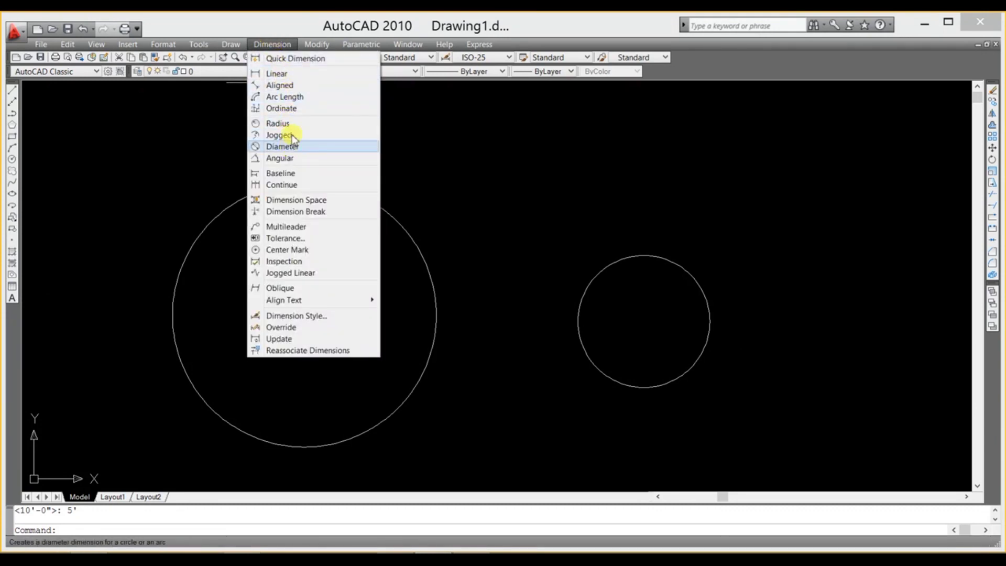
click(297, 34)
click(286, 45)
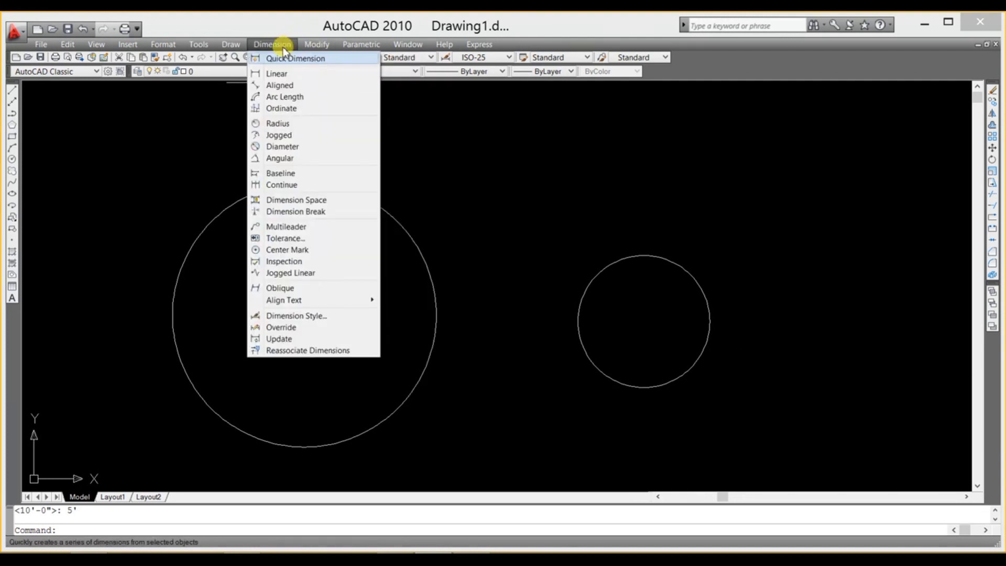
click(288, 125)
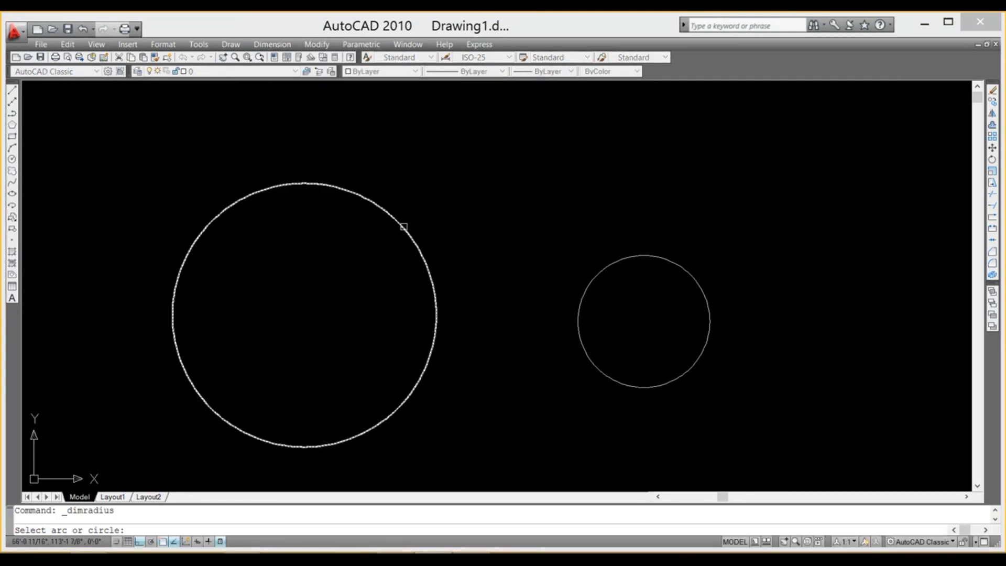
click(403, 227)
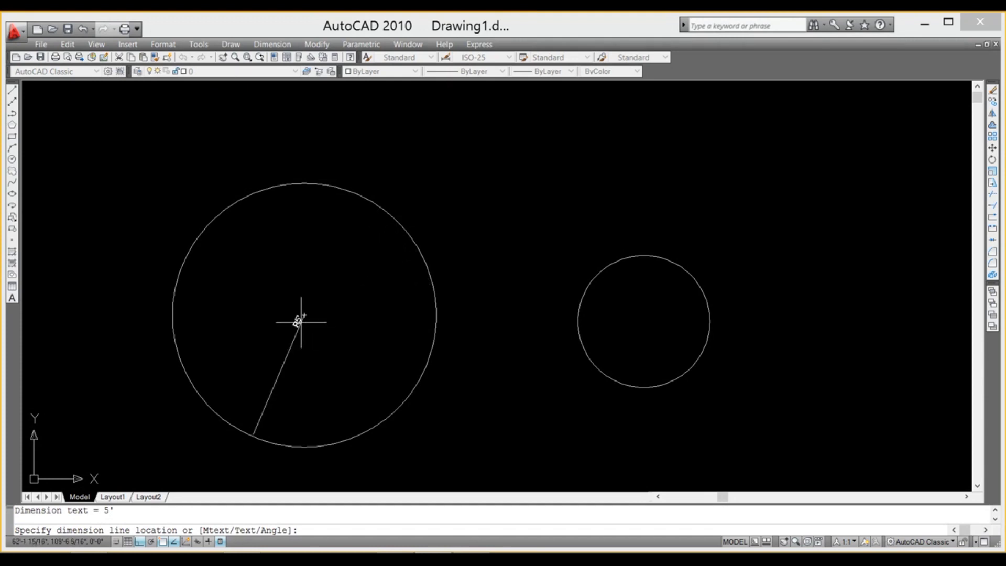
click(314, 320)
scroll(309, 322, up, 6)
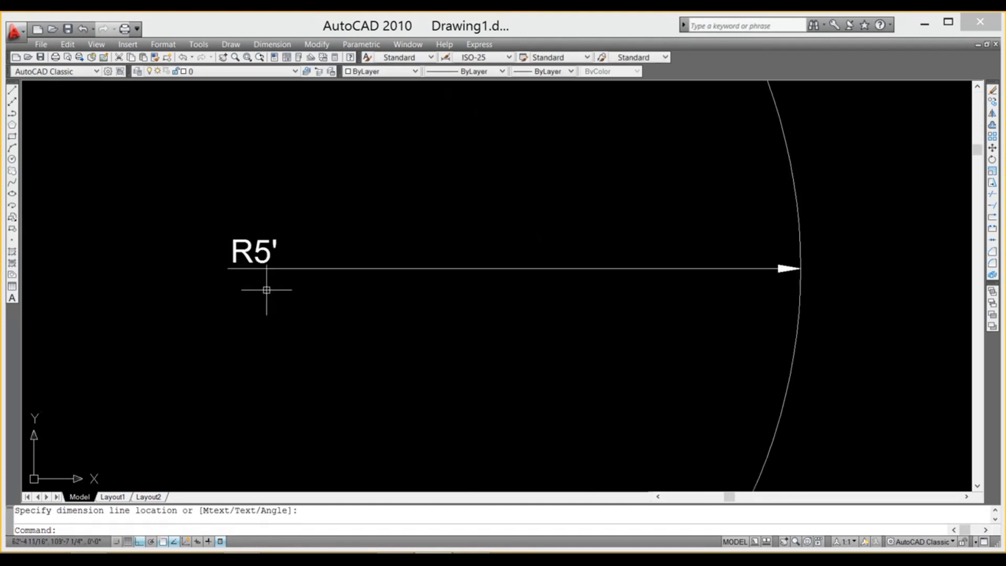
scroll(267, 289, down, 5)
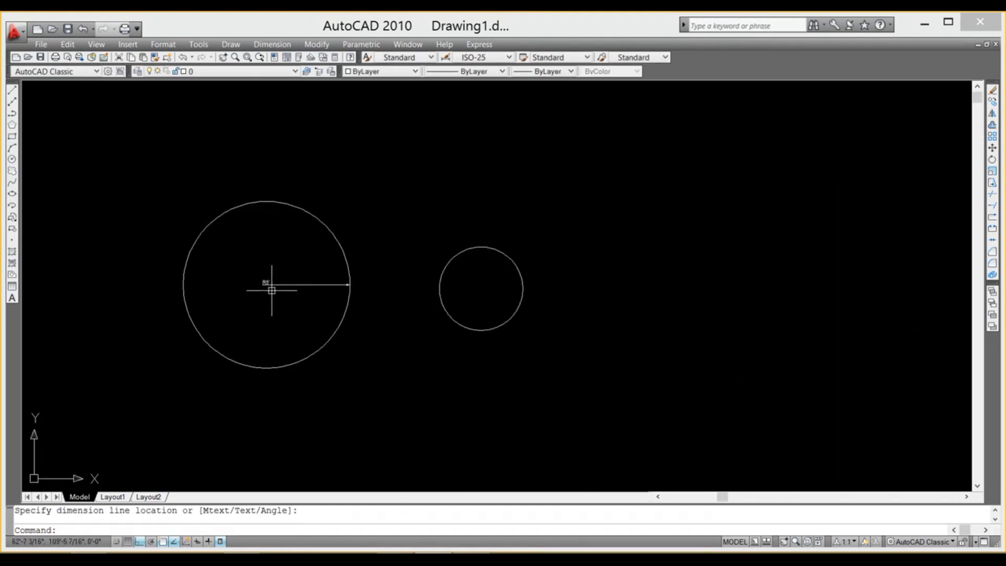
Add a diameter dimension to the smaller circle, with its text placed near the circle's center
scroll(271, 289, up, 4)
click(261, 45)
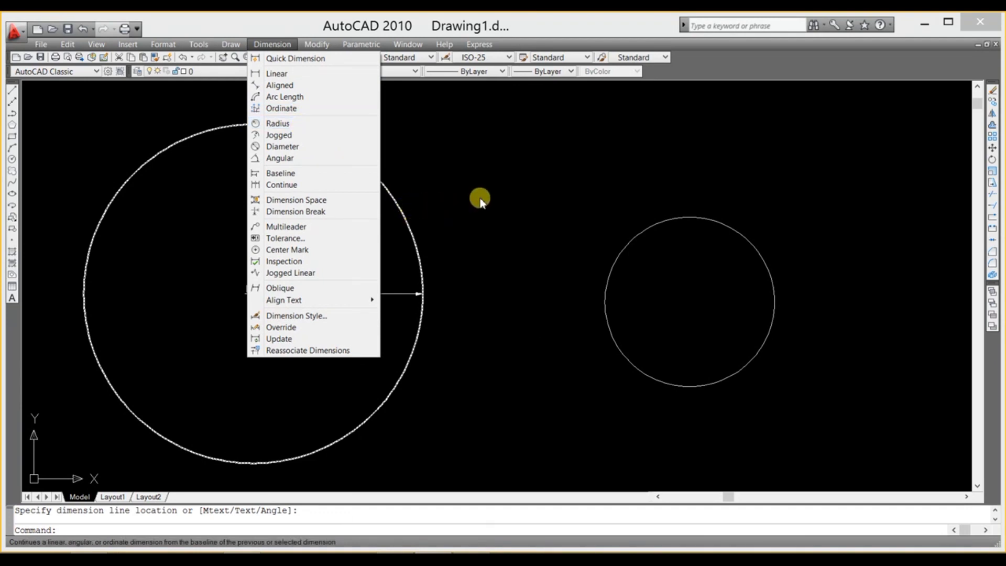
click(273, 147)
click(746, 240)
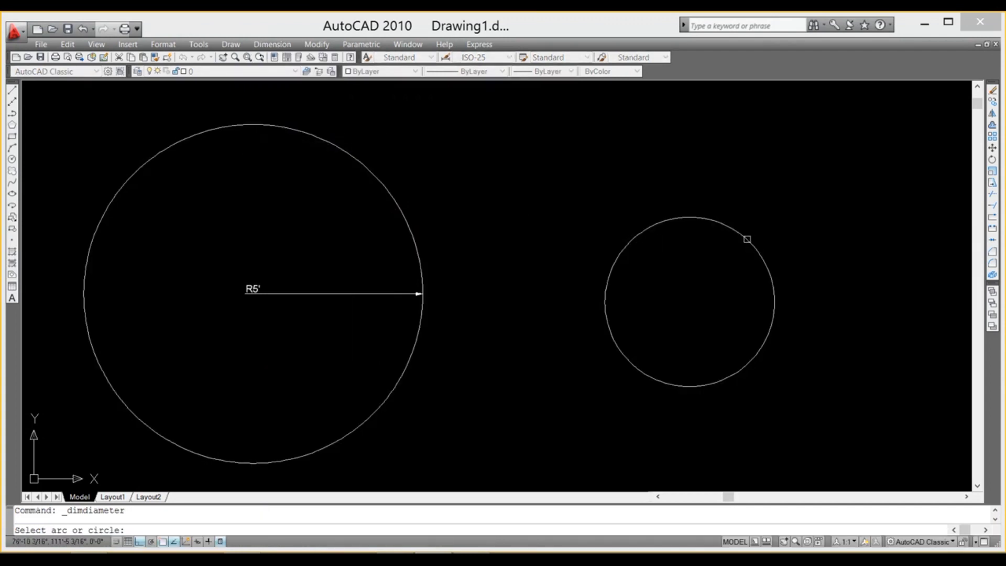
scroll(685, 302, up, 1)
click(684, 301)
scroll(701, 292, up, 3)
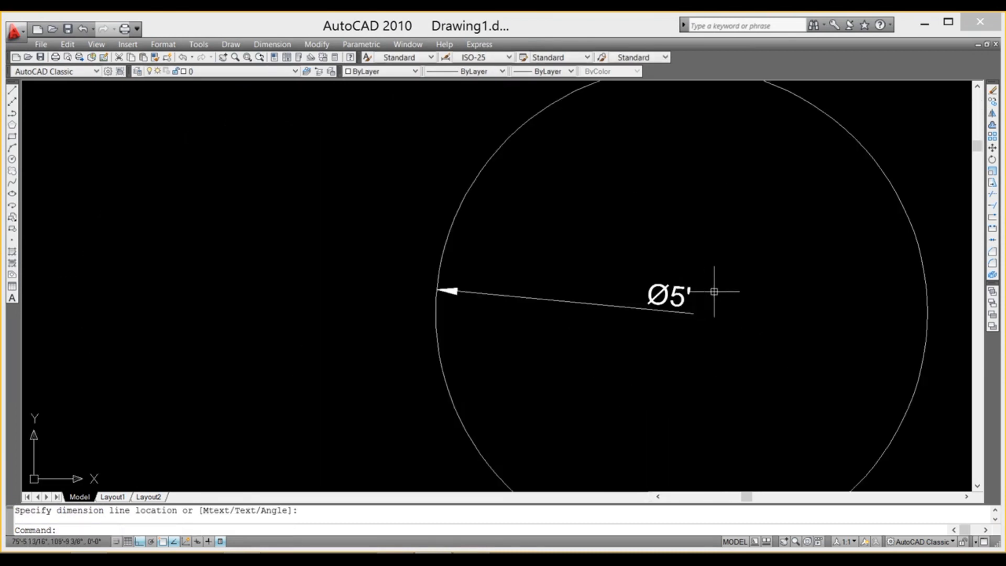
scroll(636, 285, up, 3)
scroll(715, 299, down, 6)
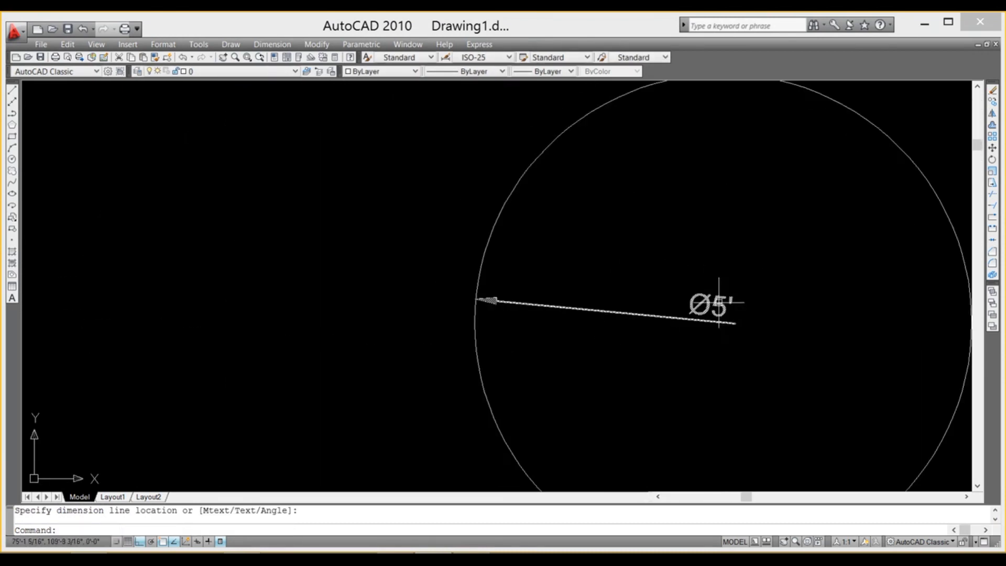
scroll(714, 301, down, 1)
scroll(714, 300, up, 8)
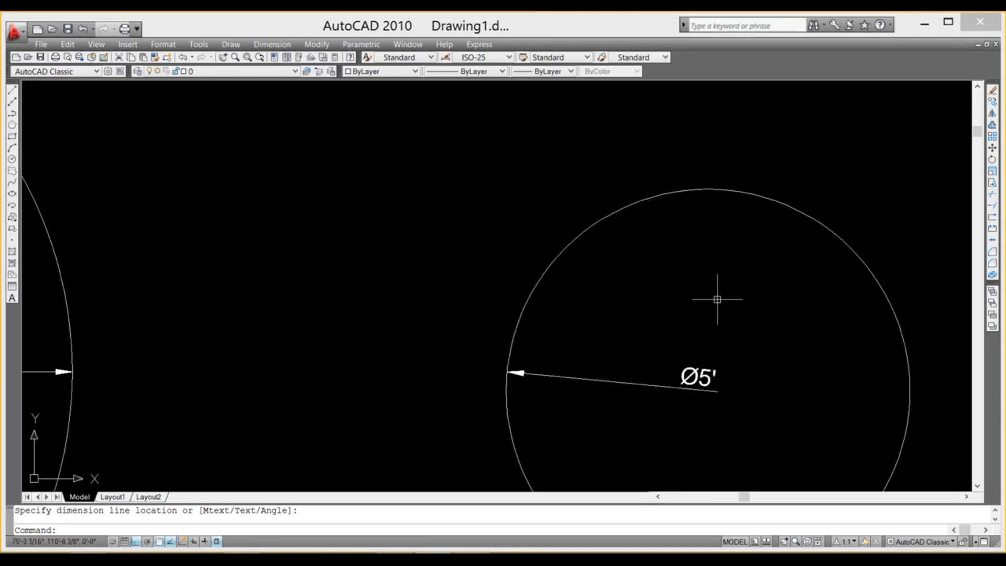
scroll(717, 299, down, 3)
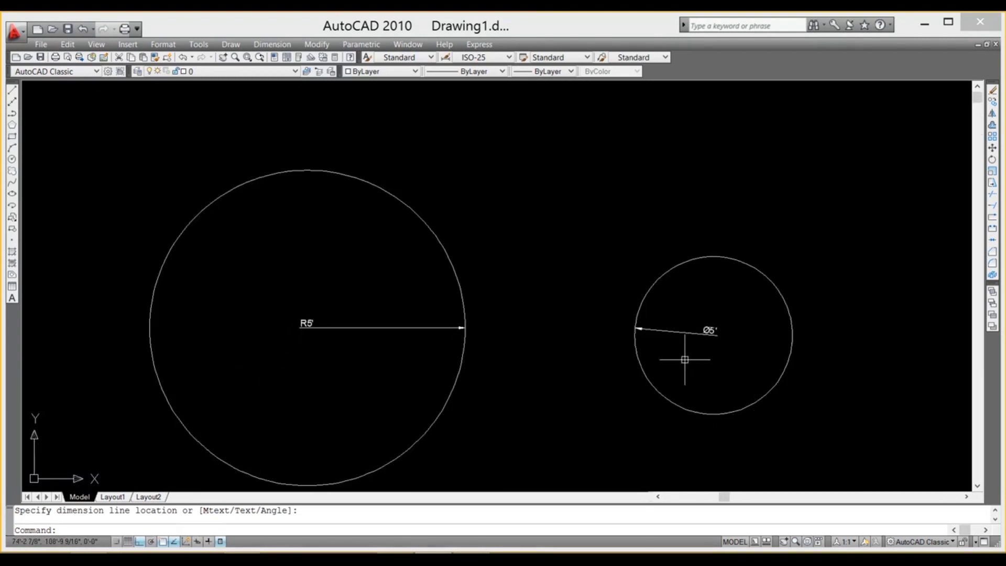
Erase both circles together with their radius and diameter dimensions
scroll(684, 351, down, 2)
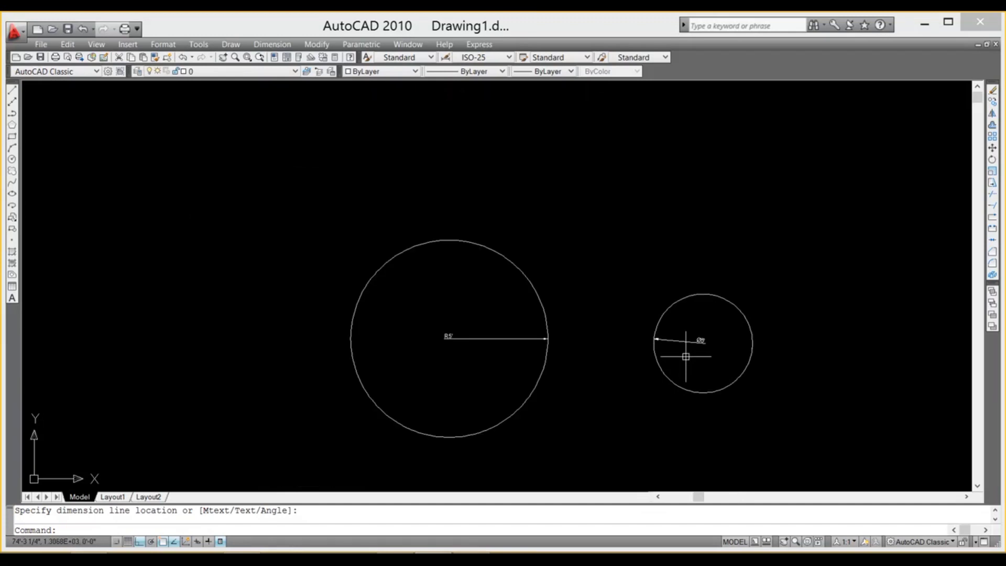
click(787, 263)
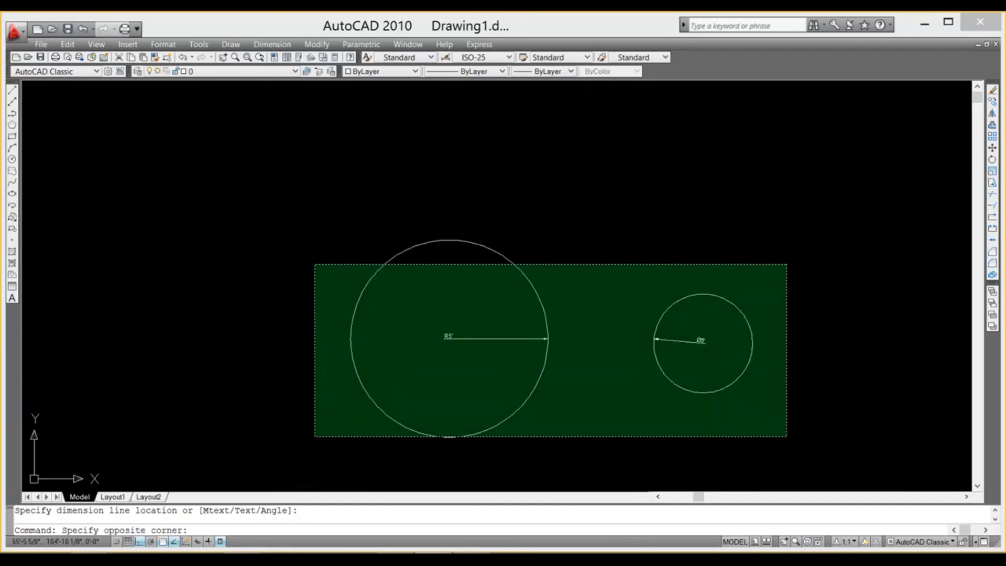
click(319, 434)
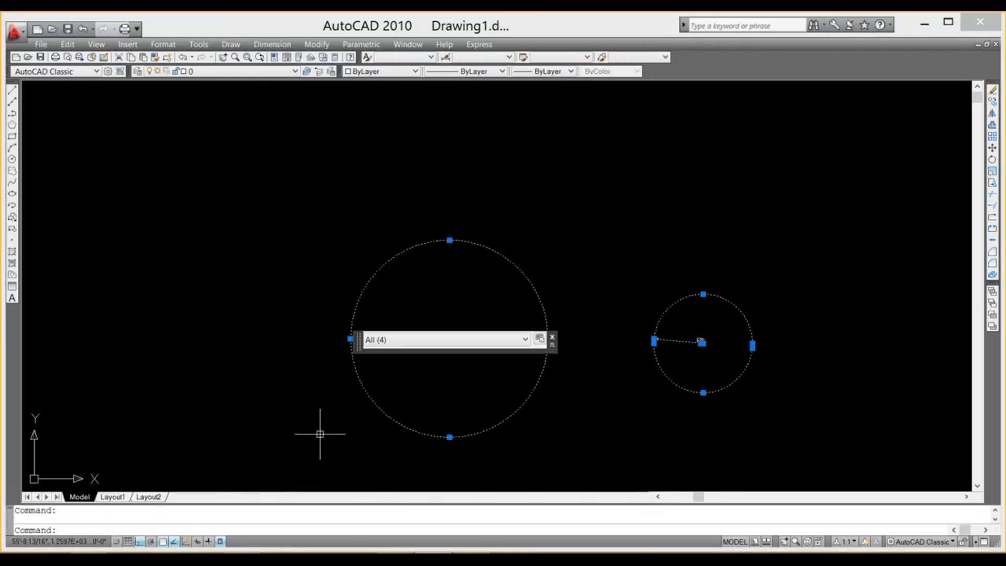
key(Delete)
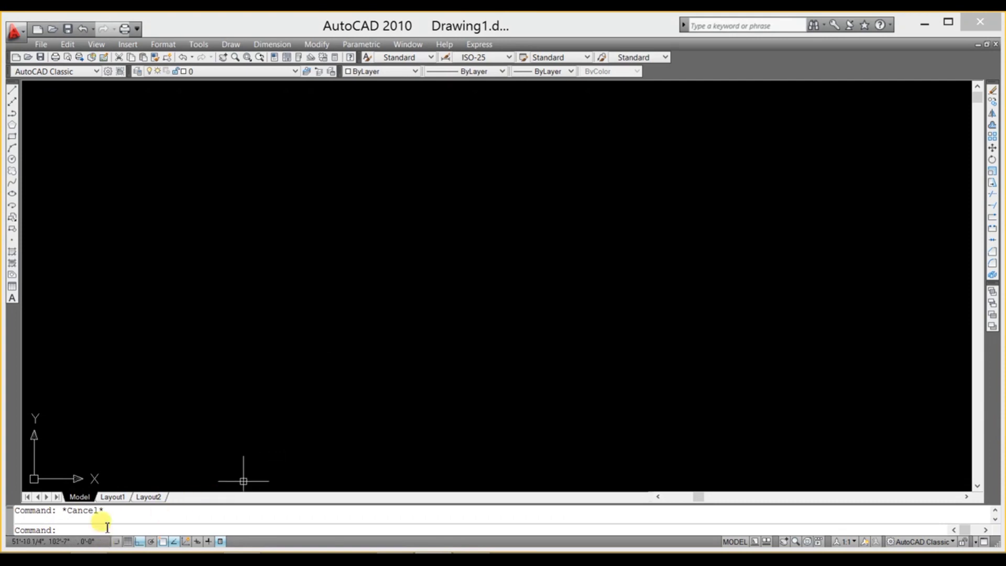
Draw a 5' horizontal line in the empty drawing area
key(Return)
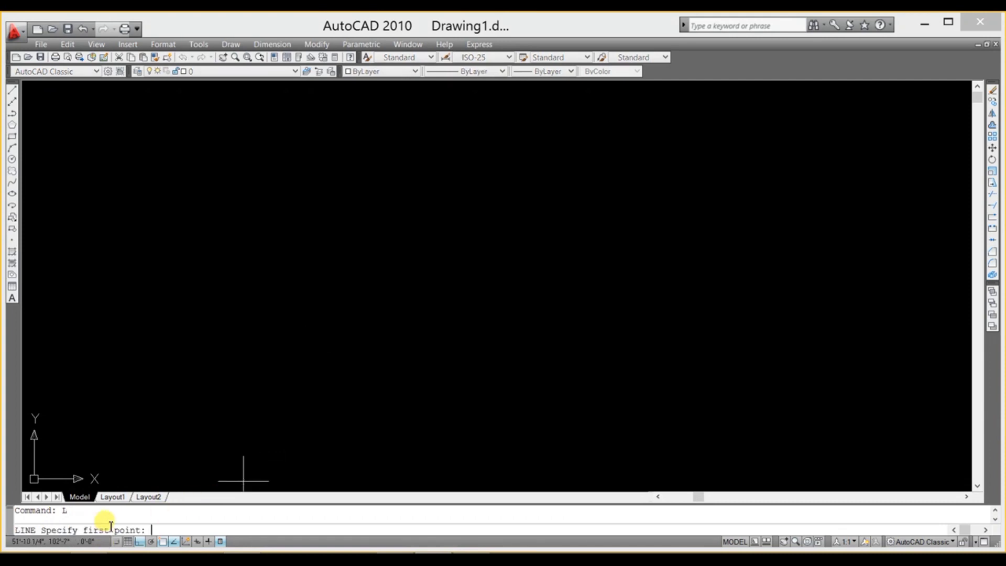
click(241, 333)
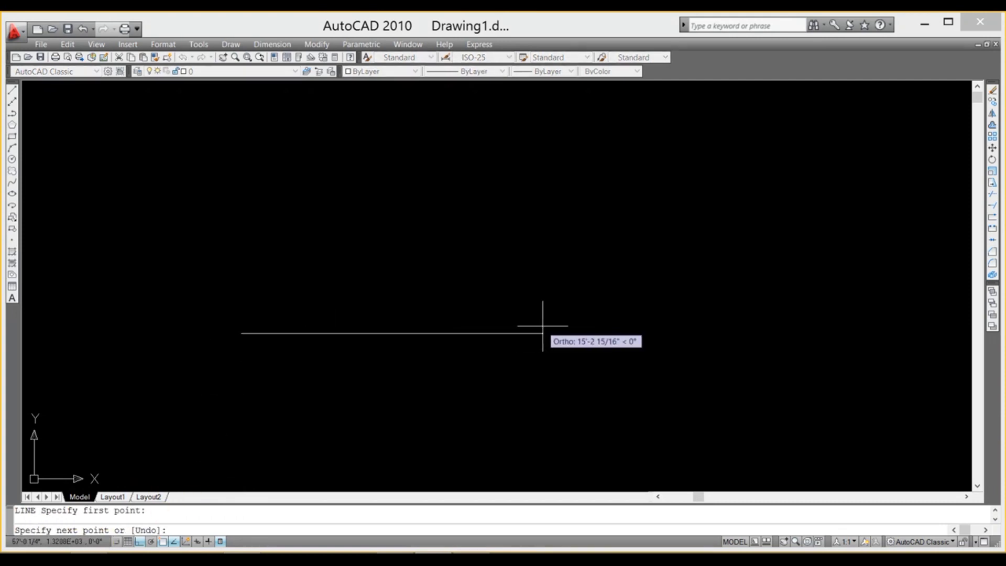
text(5')
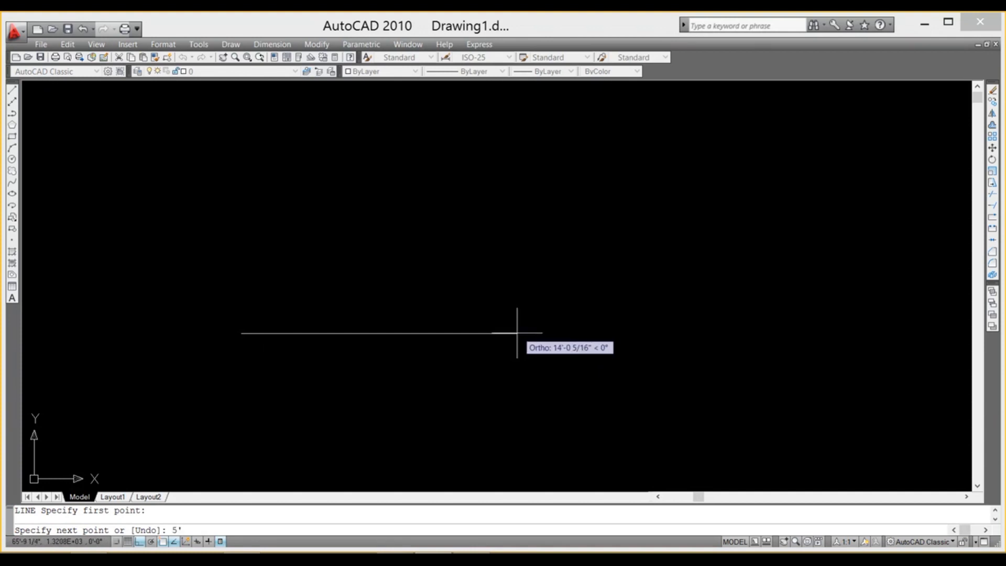
key(Return)
key(Return)
scroll(234, 352, up, 4)
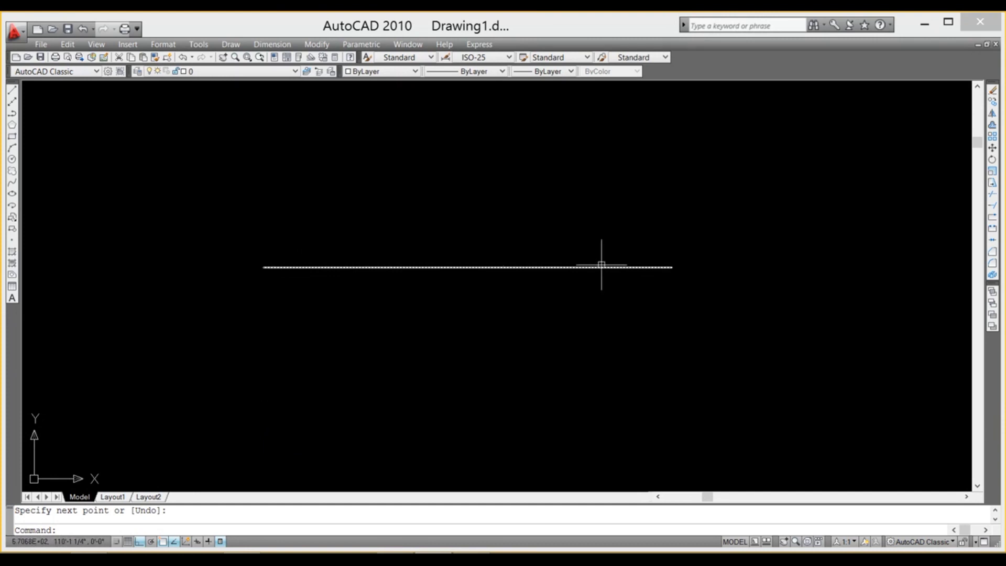
Draw a circle with the 2 Points method, using the horizontal line's two endpoints as the ends of its diameter
click(229, 45)
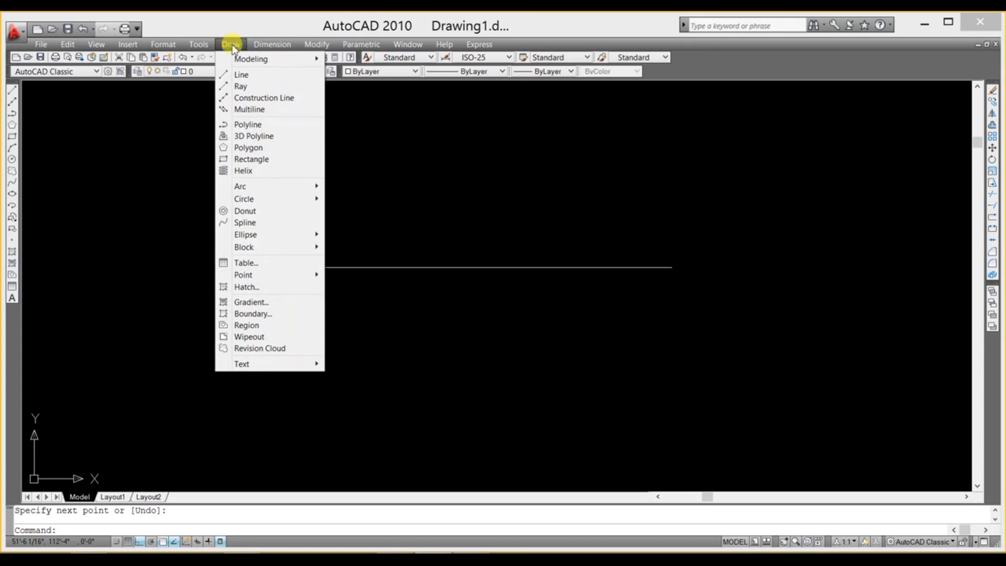
mouse_move(316, 204)
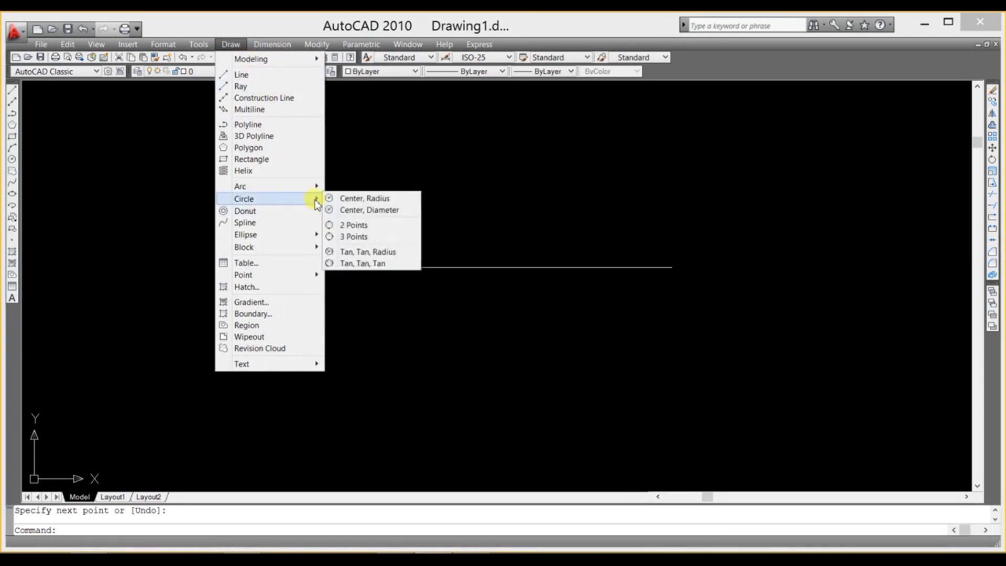
click(350, 229)
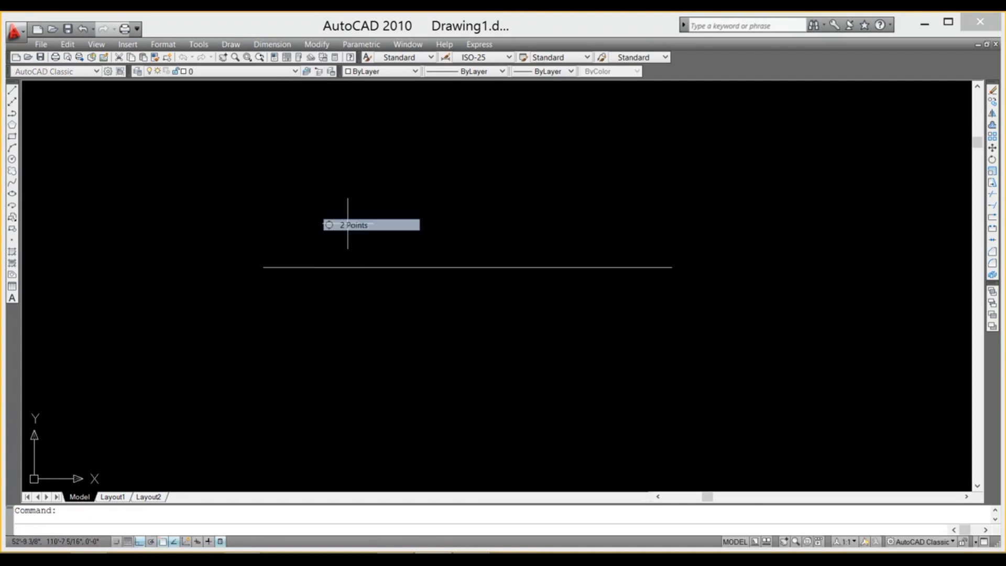
click(263, 267)
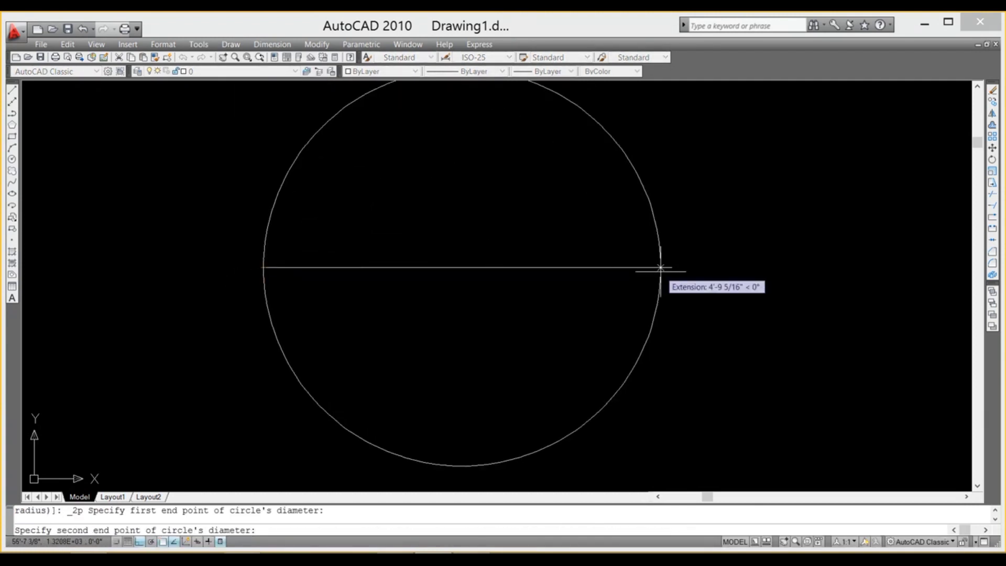
click(672, 268)
scroll(681, 273, down, 8)
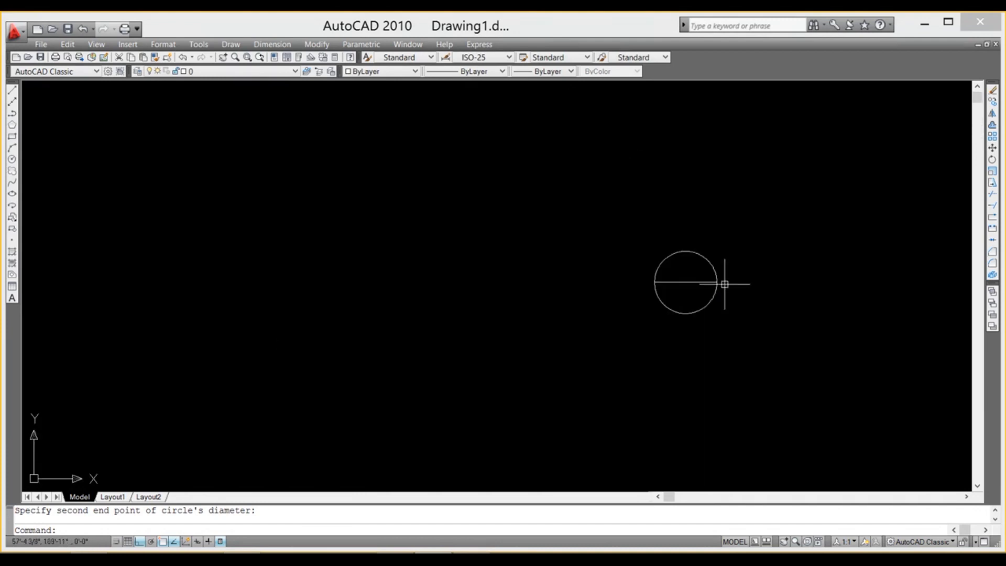
scroll(733, 282, up, 6)
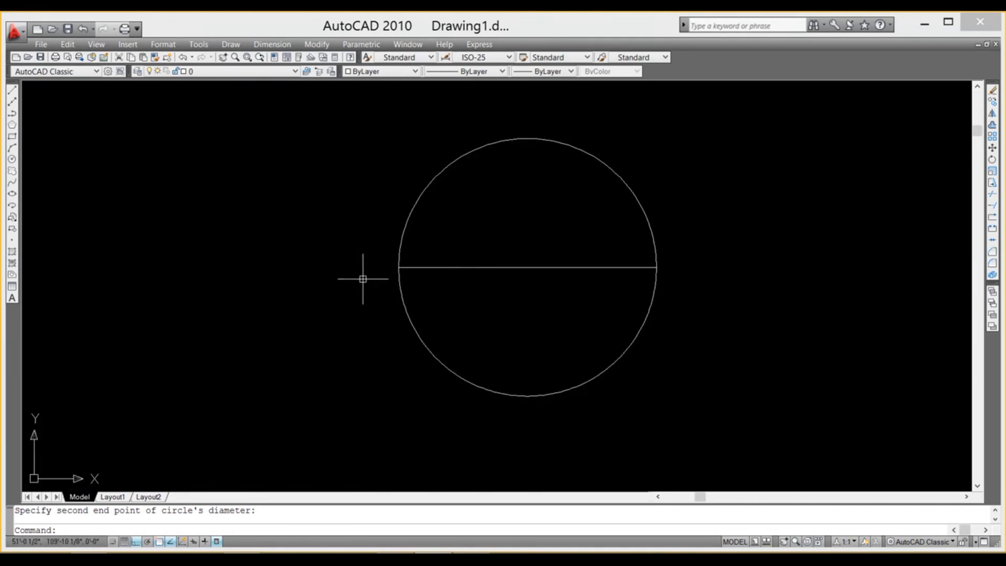
scroll(512, 280, down, 4)
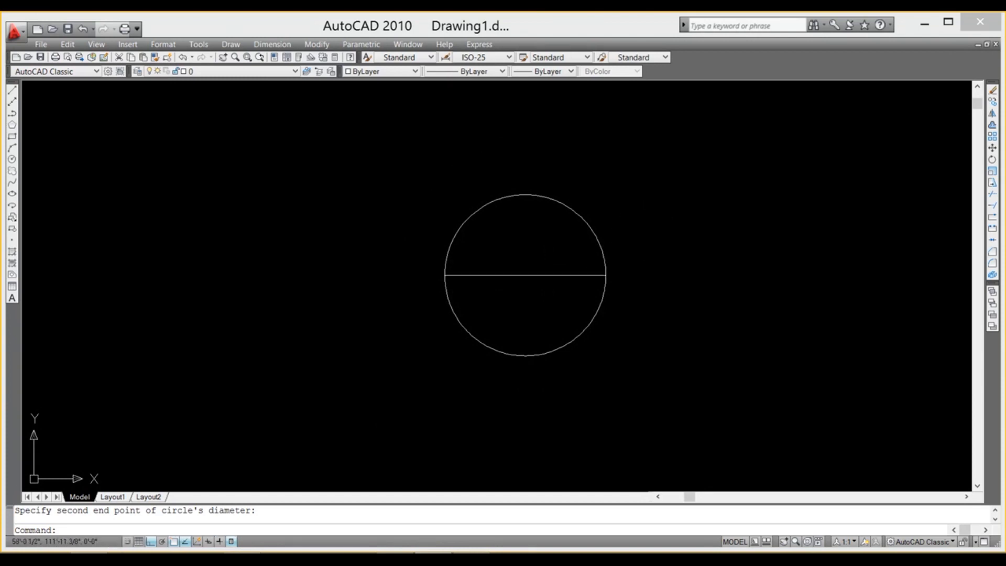
Erase the circle together with its horizontal diameter line
click(648, 214)
click(399, 395)
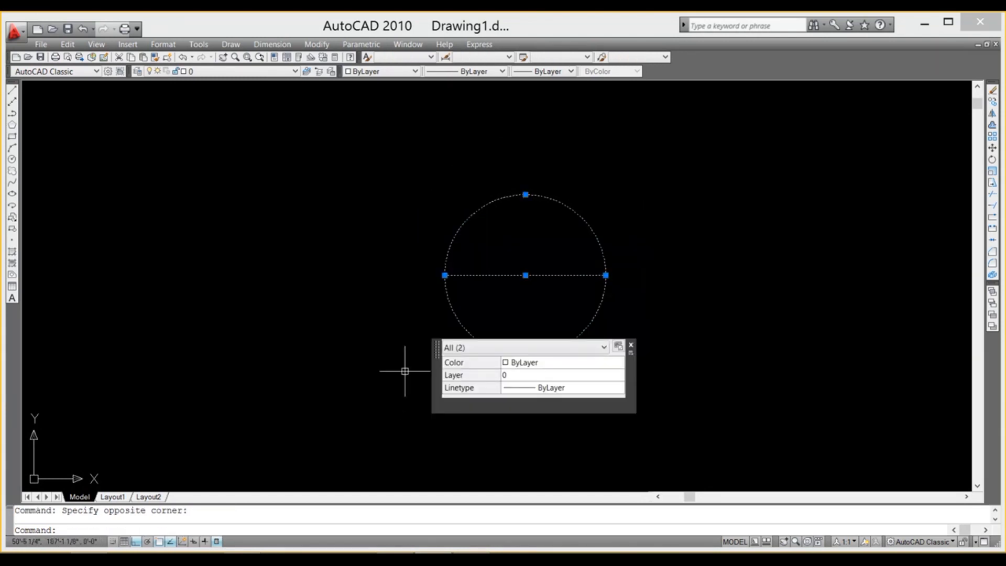
key(Delete)
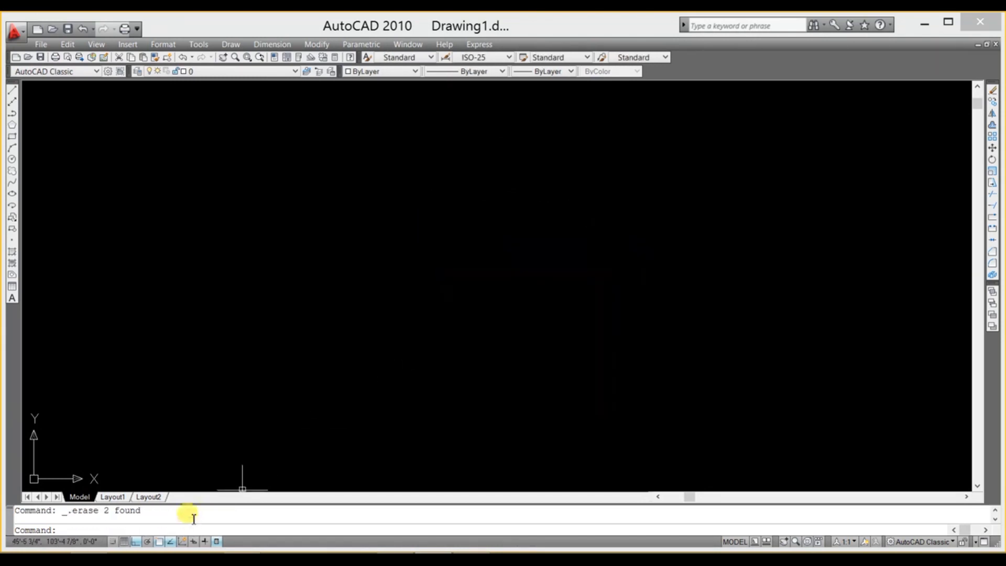
key(Escape)
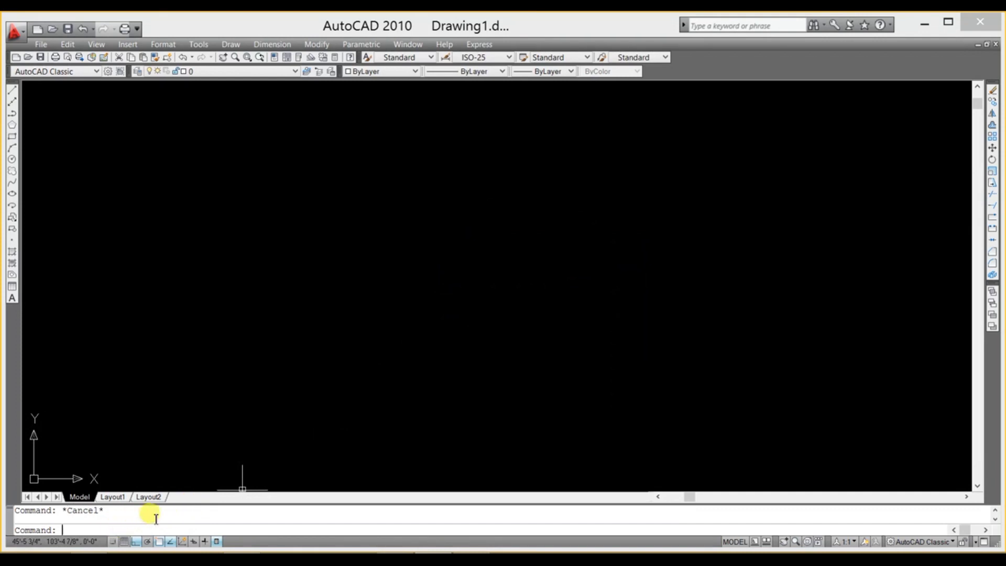
Draw a new 5' horizontal line as the base of a triangle
text(L)
key(Return)
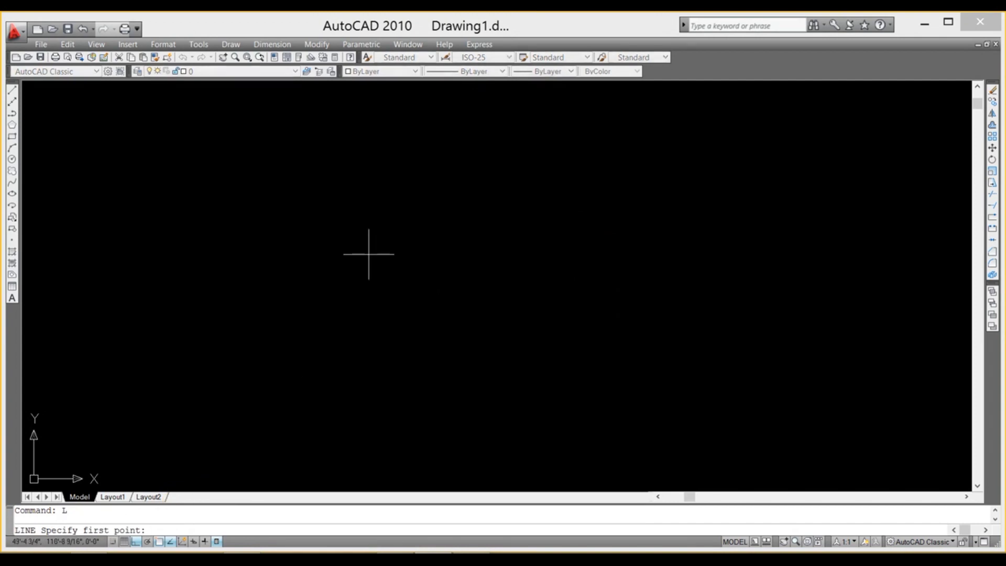
click(315, 349)
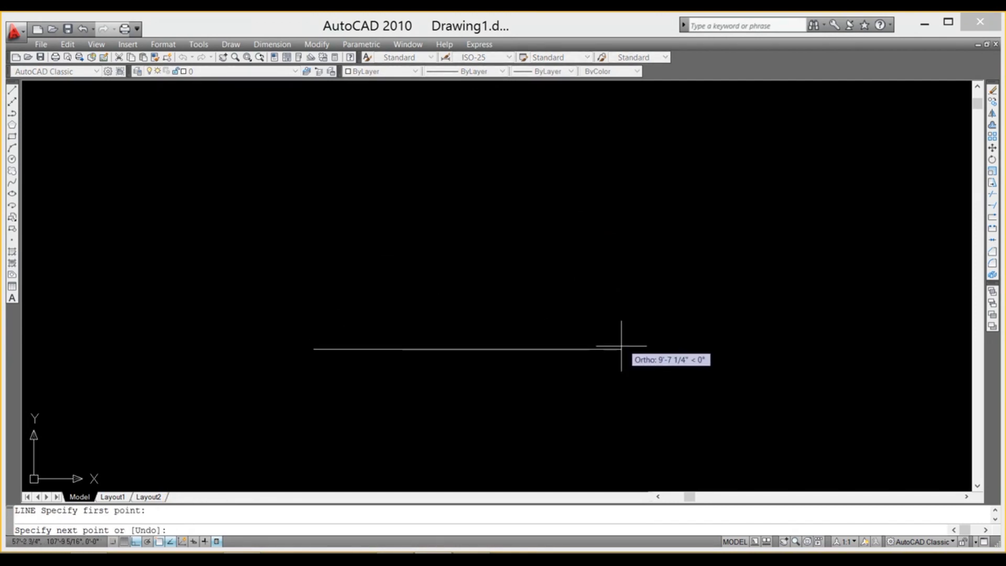
text(5')
key(Return)
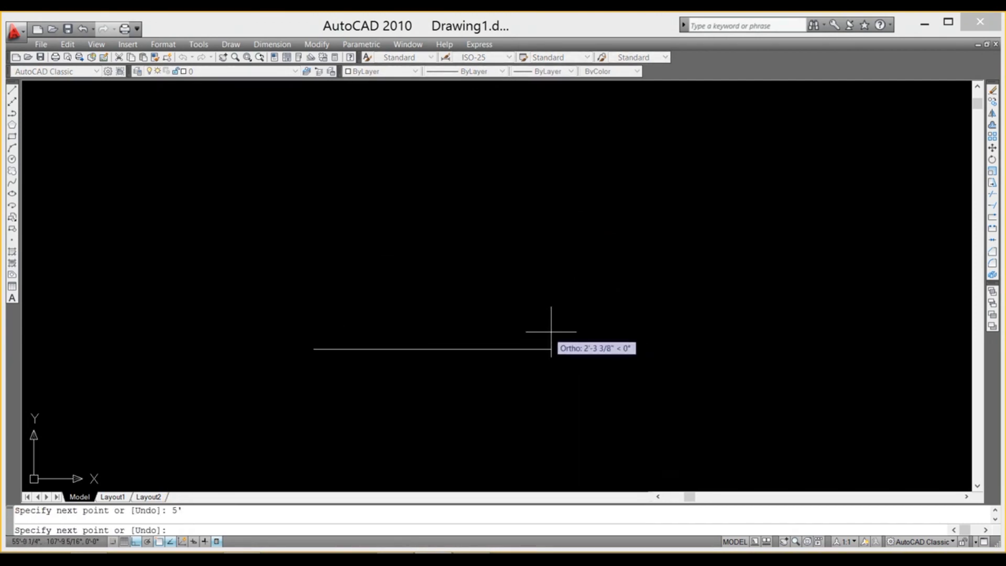
key(Return)
scroll(423, 370, up, 1)
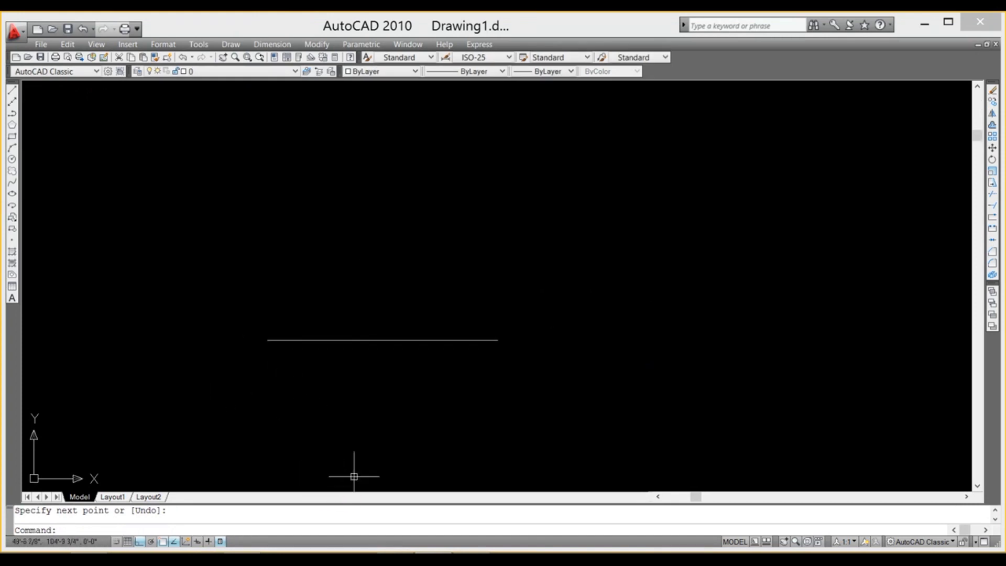
Start a line at the base line's left endpoint and run it 2.5' along the base to its midpoint
text(L)
key(Return)
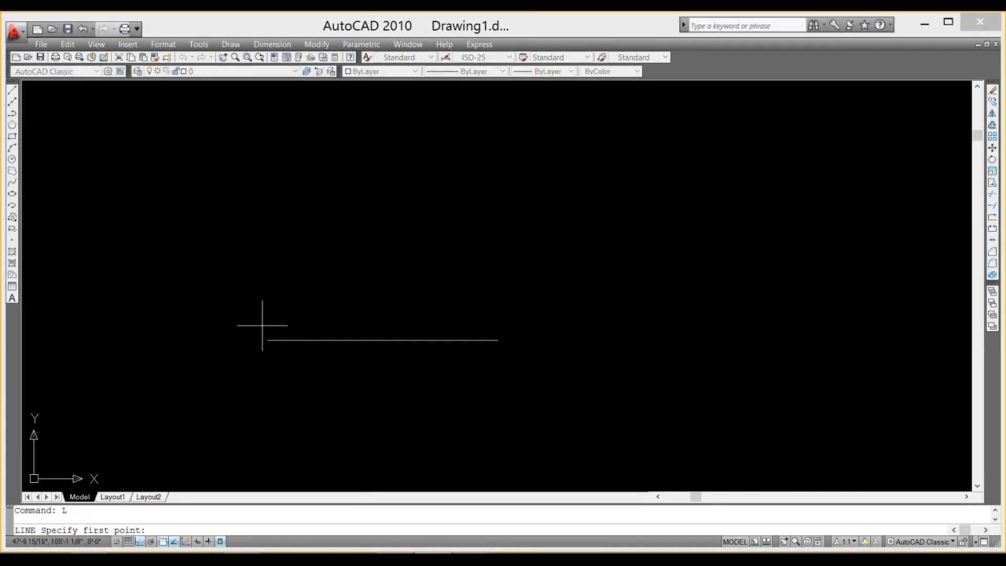
click(272, 339)
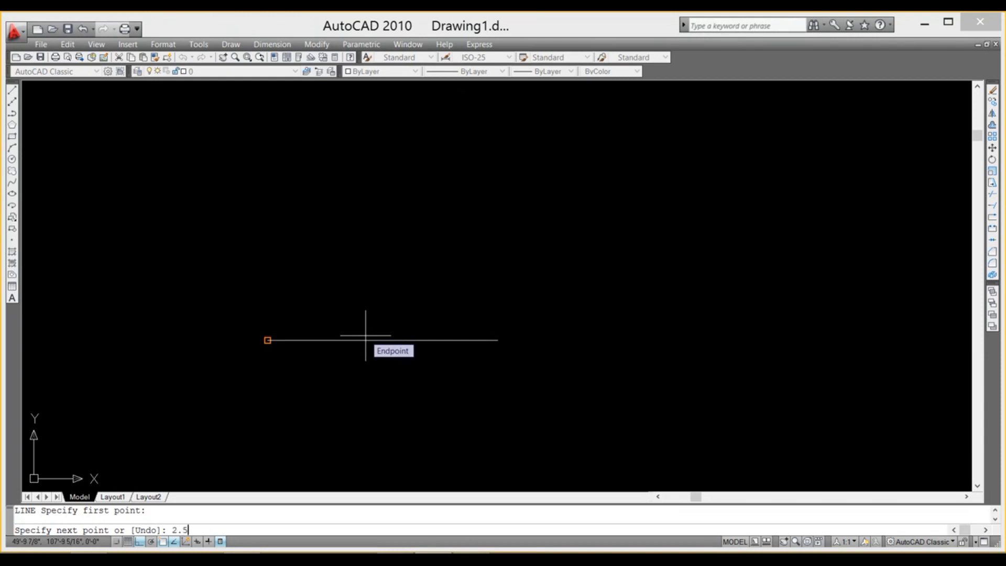
key(Return)
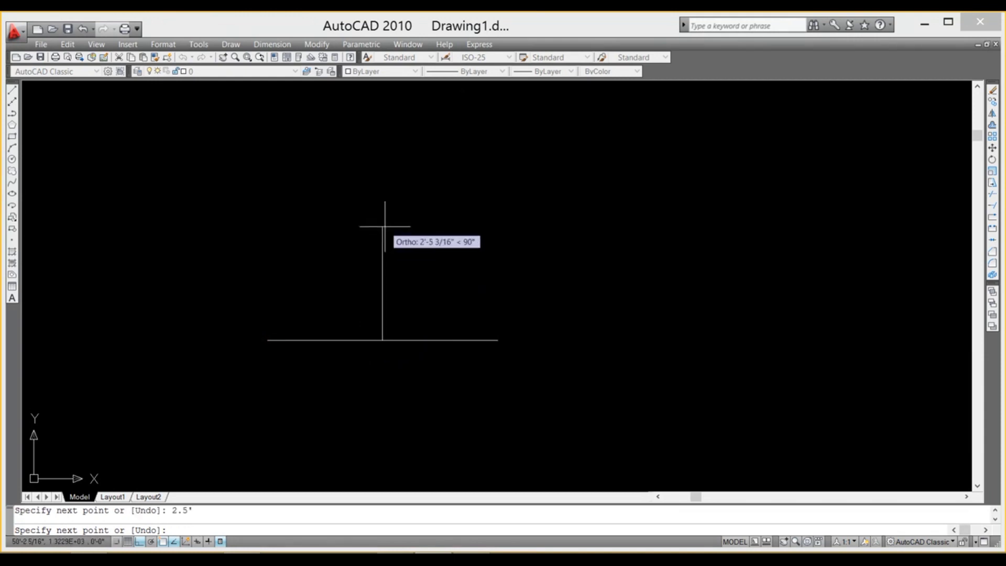
Try a 5' vertical segment up from the base line's midpoint and undo it
text(5')
key(Return)
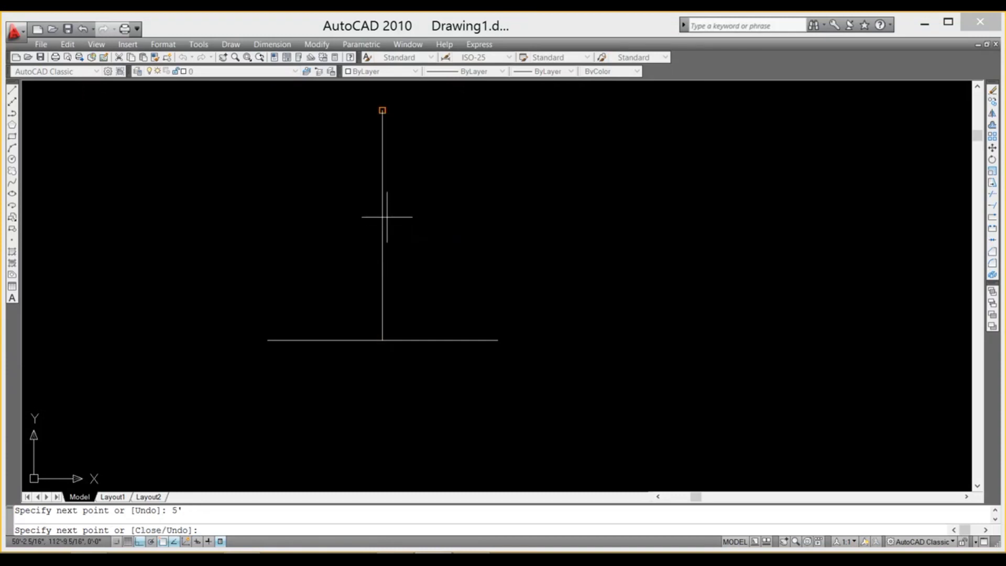
scroll(387, 261, down, 2)
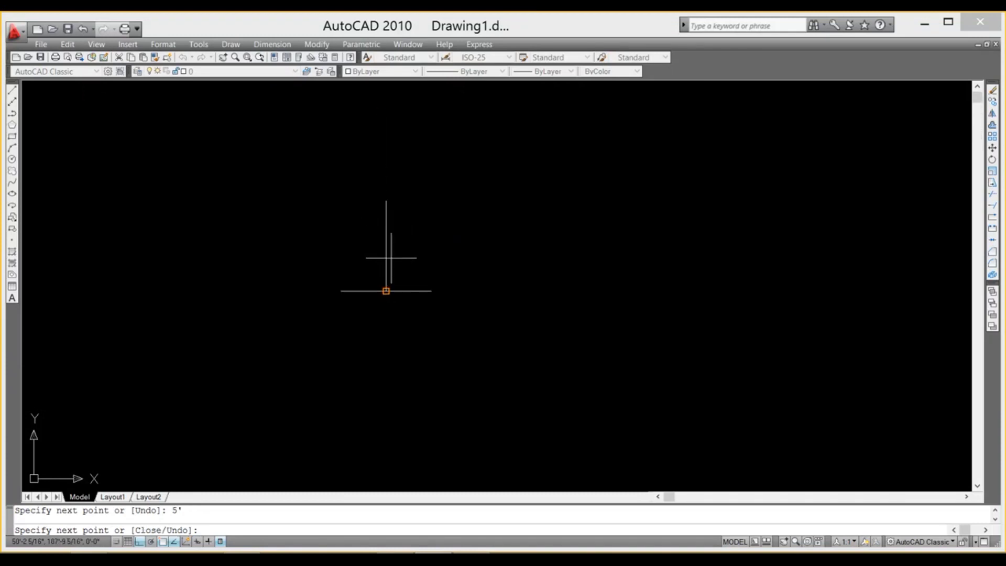
key(ctrl+z)
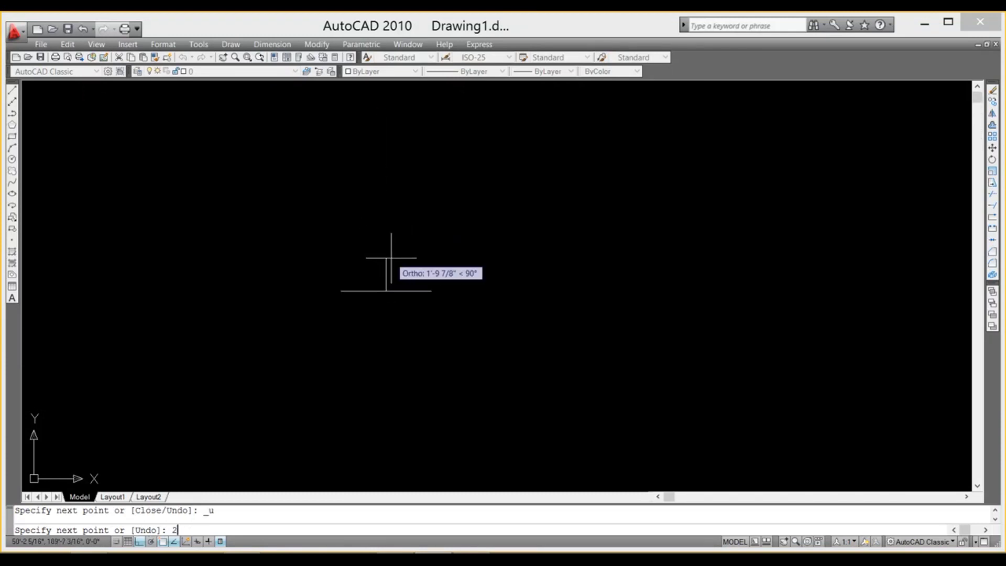
Draw a 2.5' vertical segment up from the base's midpoint and connect its upper end to the base's left endpoint
text(2.5')
key(Return)
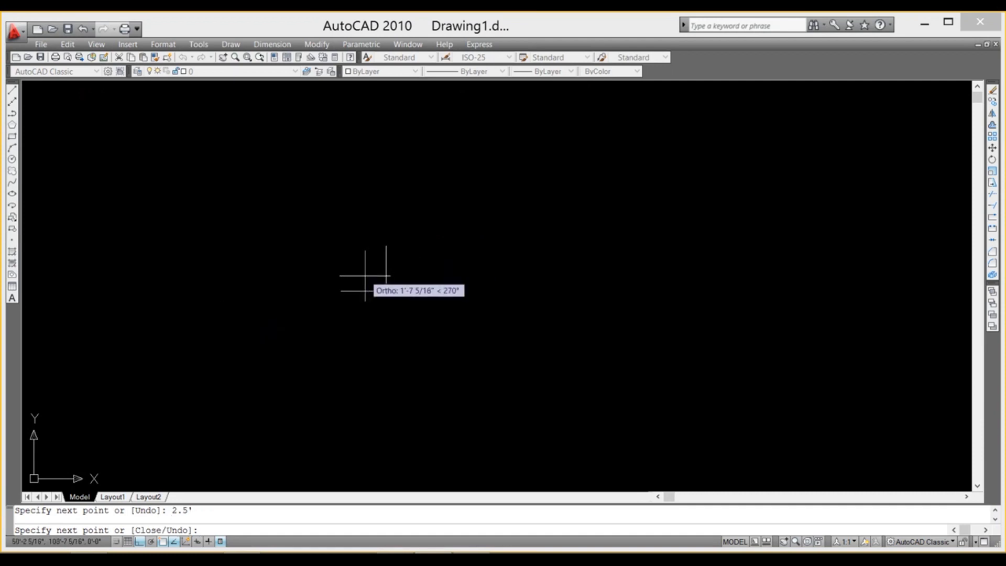
click(340, 291)
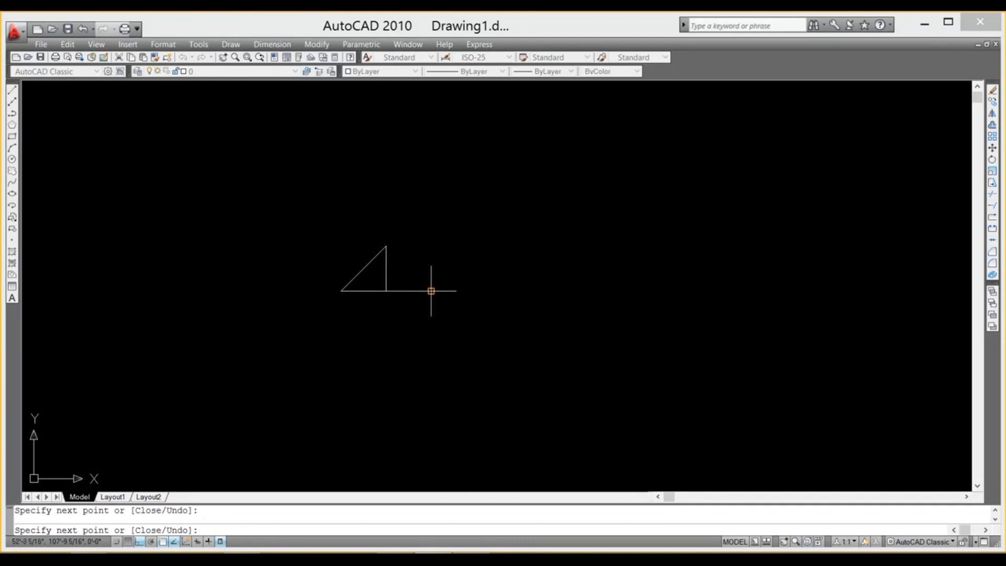
key(Escape)
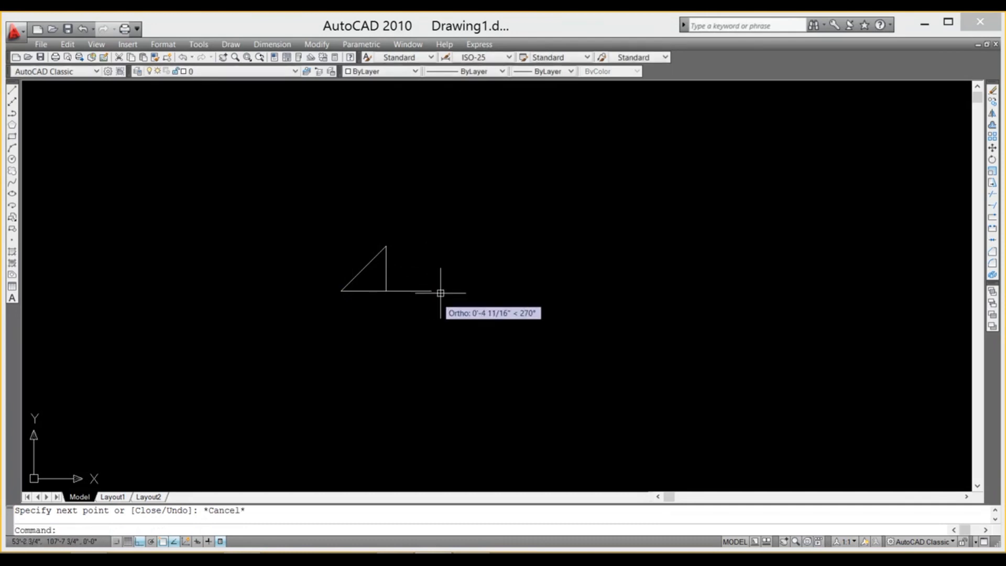
Draw a line from the triangle's apex to the base's right endpoint to close the right side
key(Return)
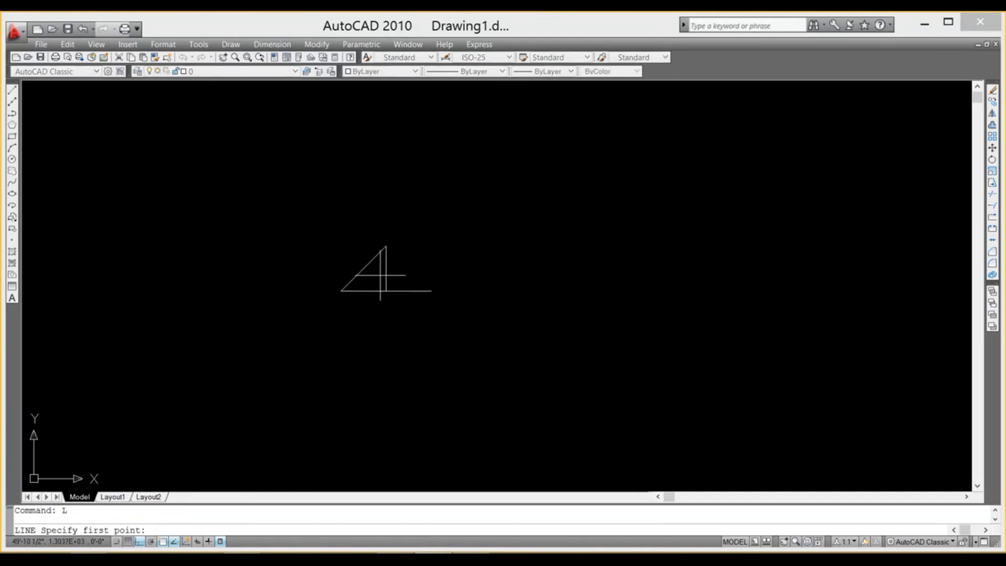
click(386, 246)
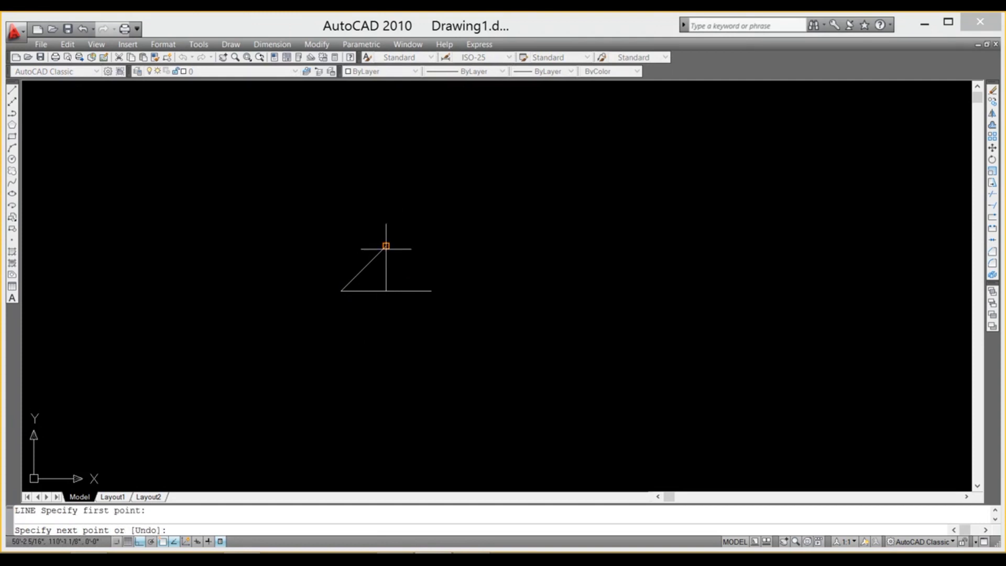
click(431, 291)
scroll(435, 310, up, 5)
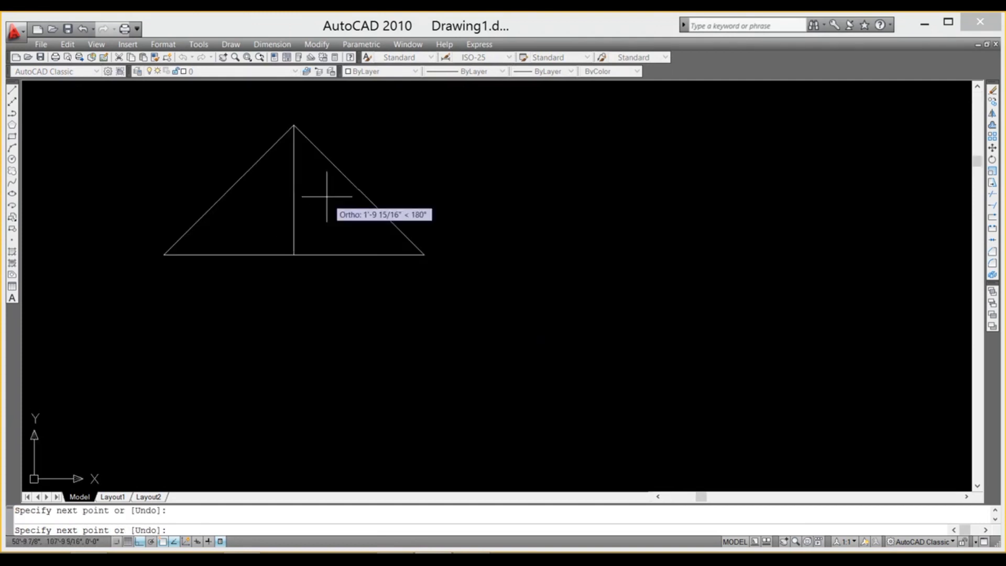
scroll(230, 147, up, 5)
scroll(287, 184, down, 2)
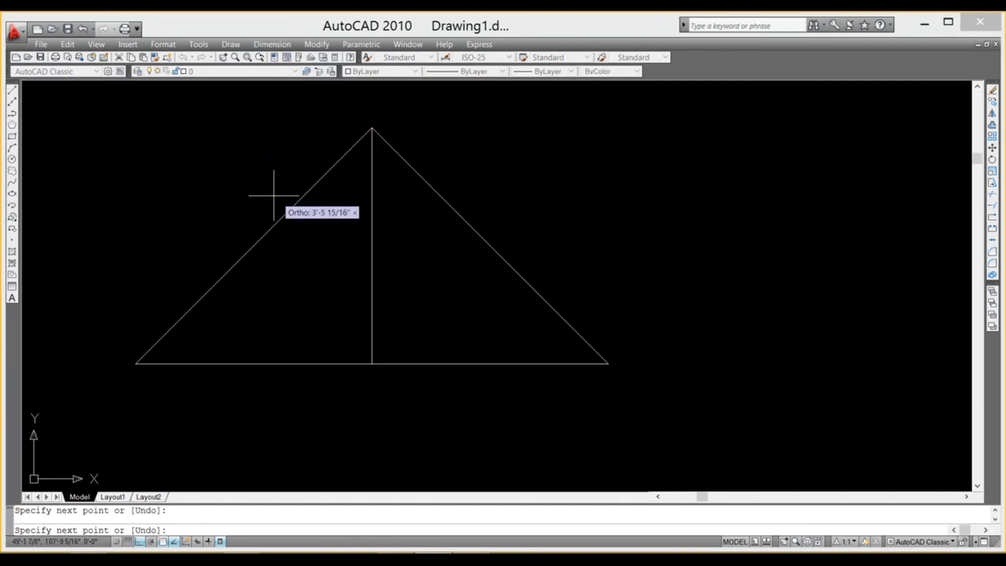
scroll(249, 217, down, 2)
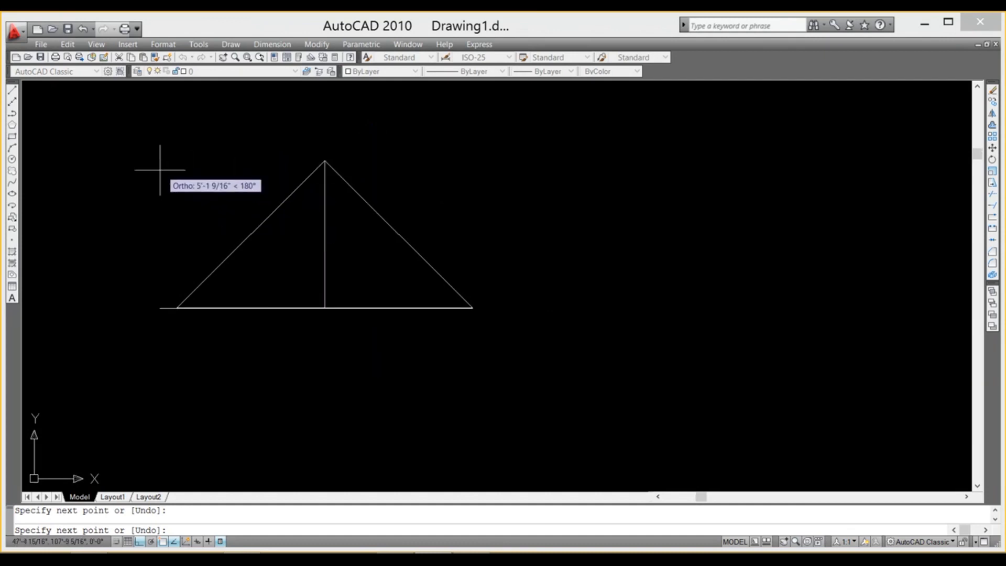
key(Escape)
scroll(159, 172, up, 2)
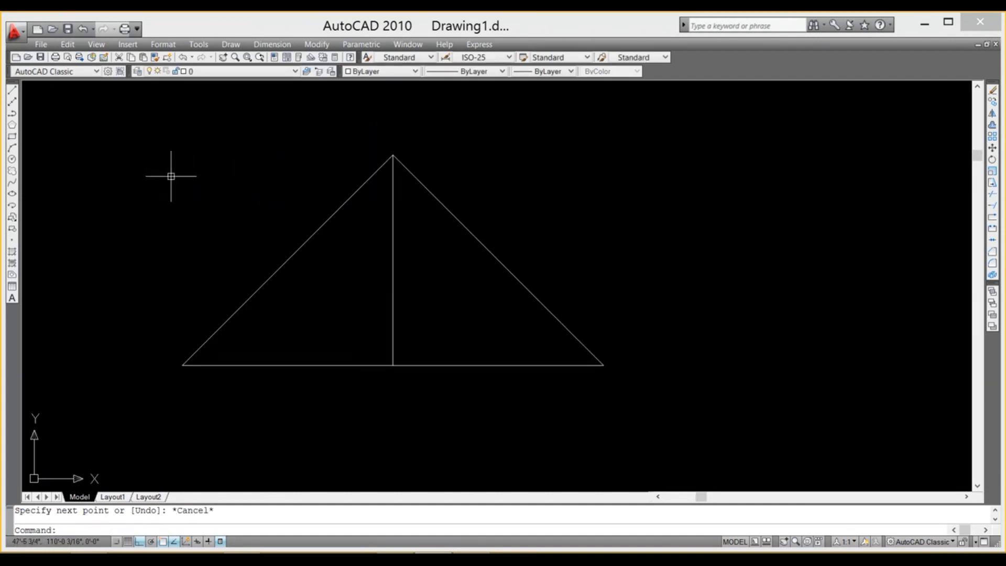
Draw a 3 Points circle through the triangle's apex and both base endpoints, and undo it
click(232, 45)
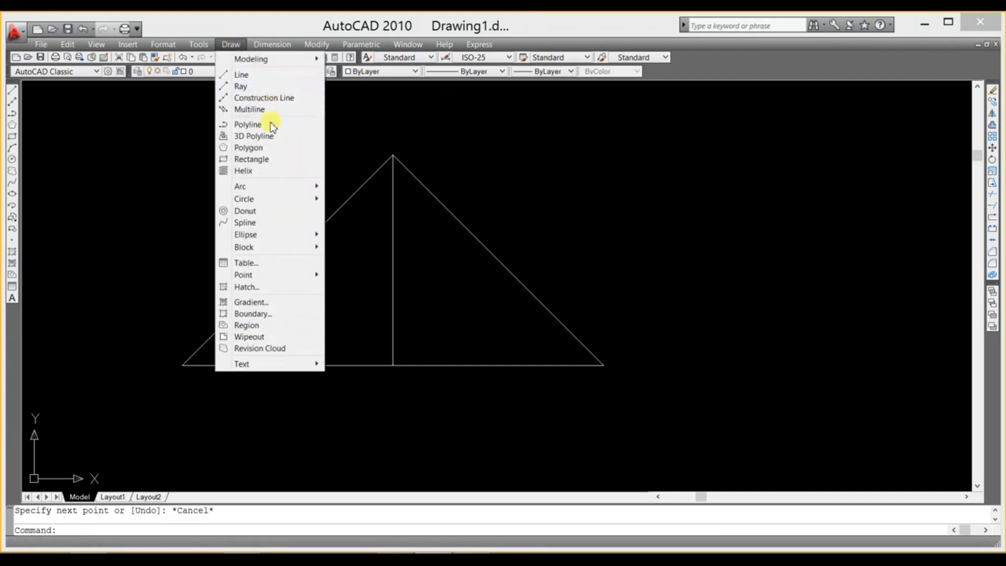
mouse_move(265, 199)
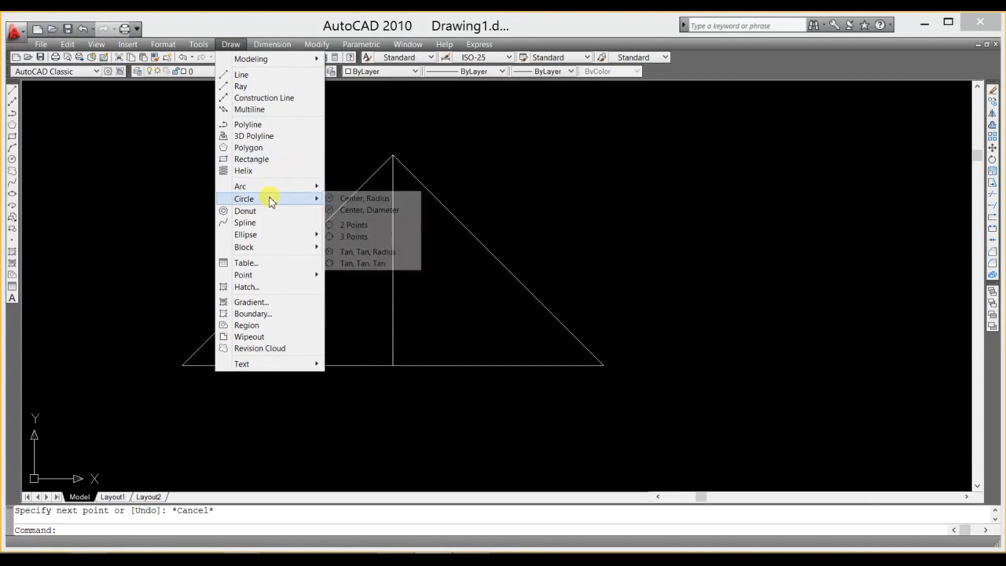
click(365, 238)
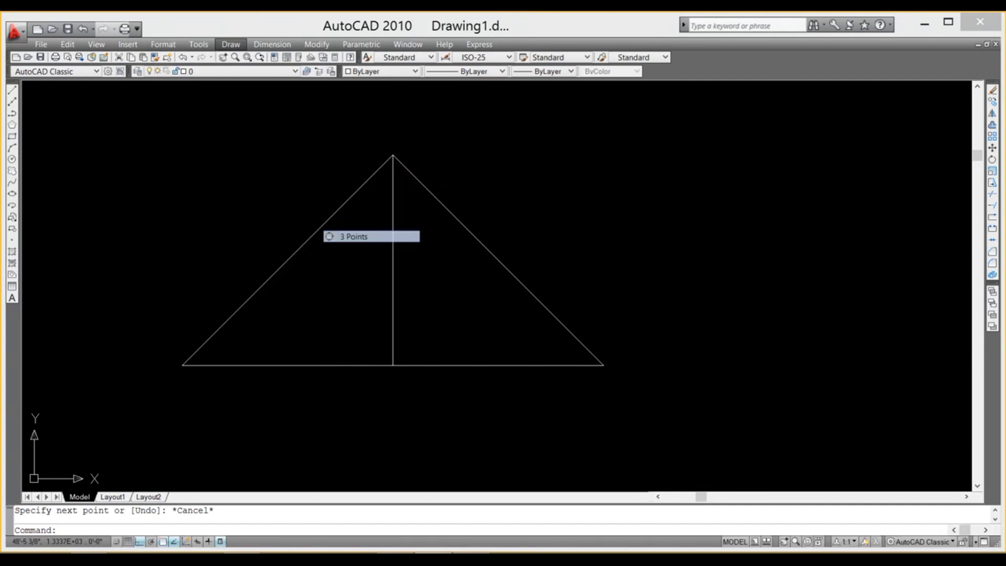
click(392, 155)
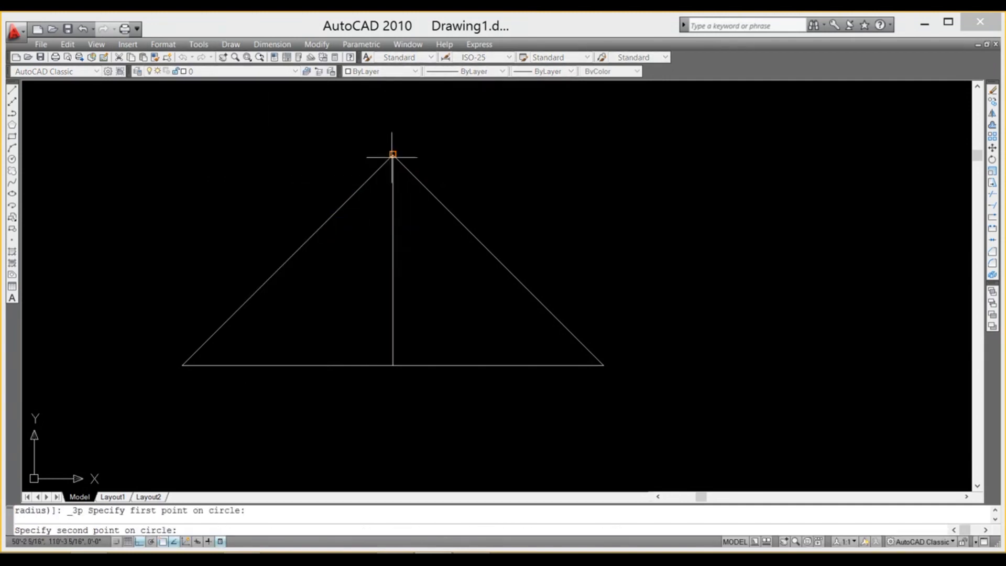
click(183, 365)
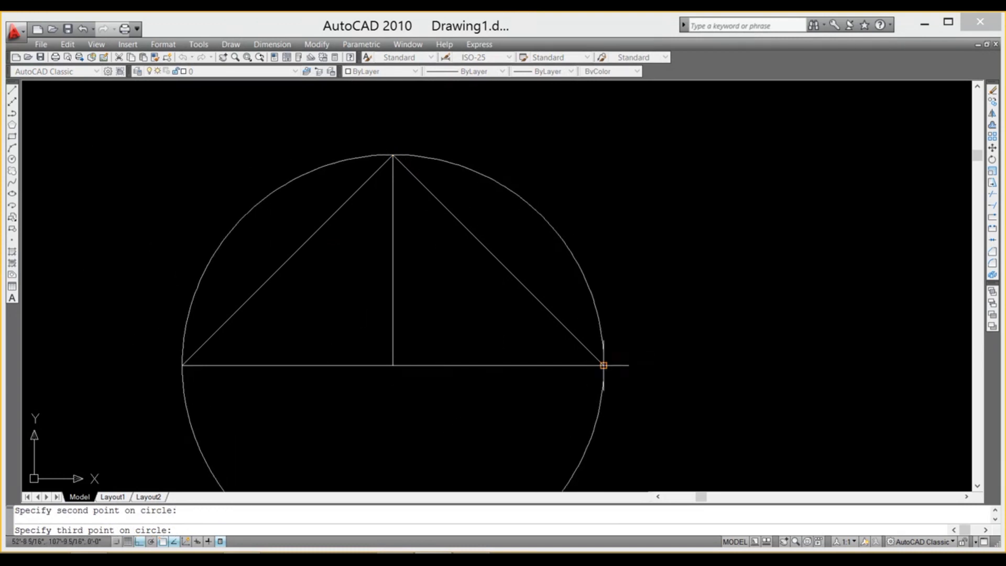
click(604, 365)
scroll(640, 358, down, 4)
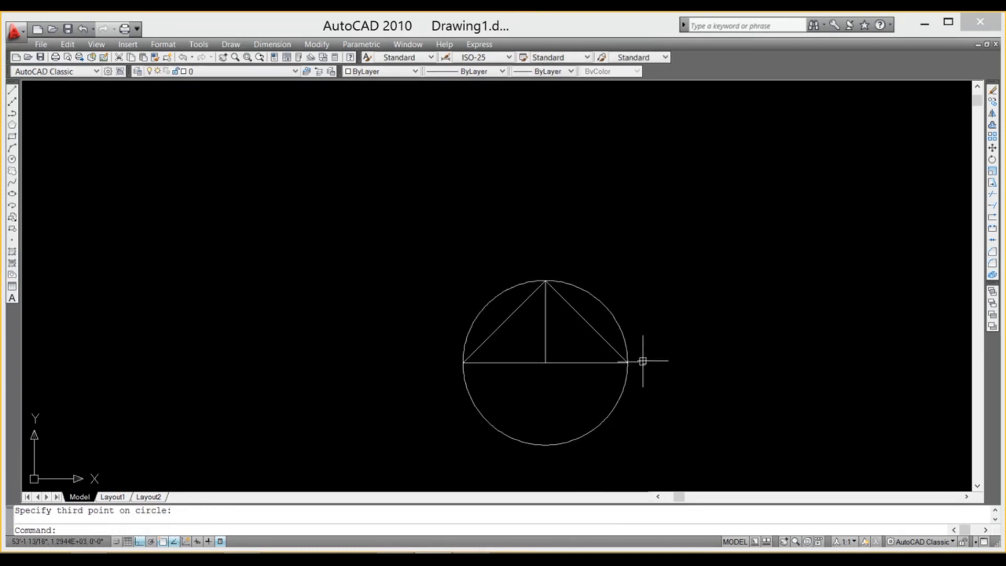
scroll(608, 439, up, 4)
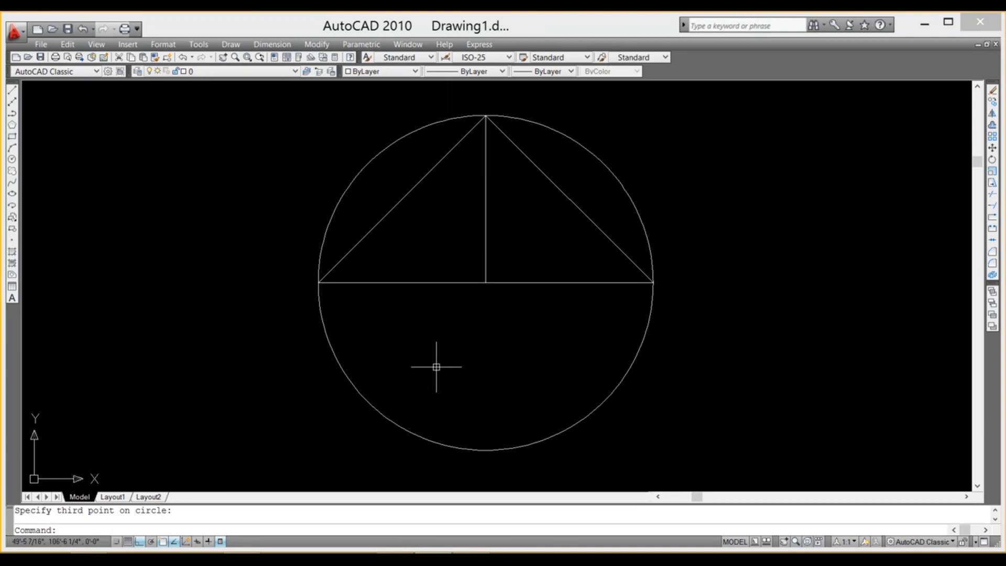
key(ctrl+z)
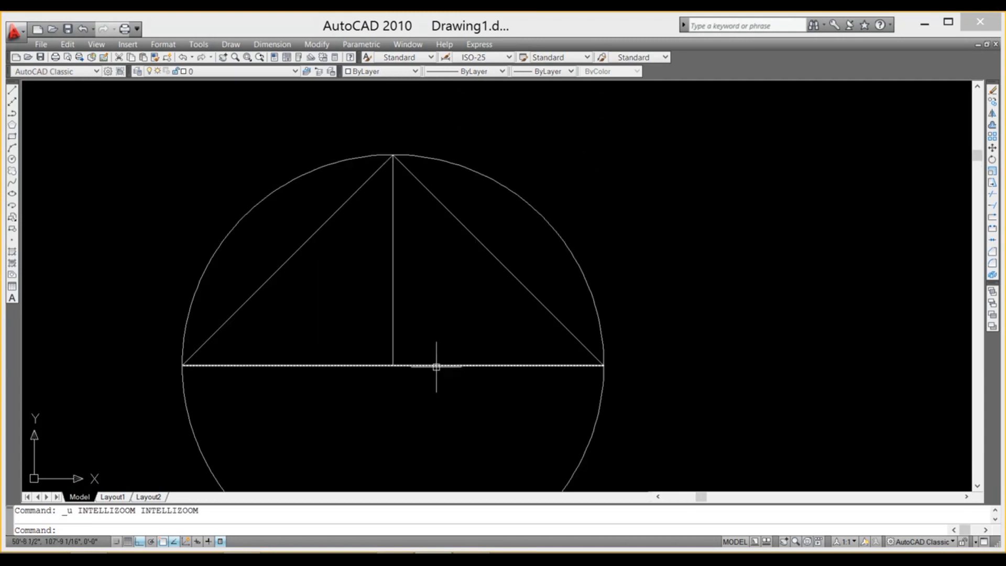
key(ctrl+z)
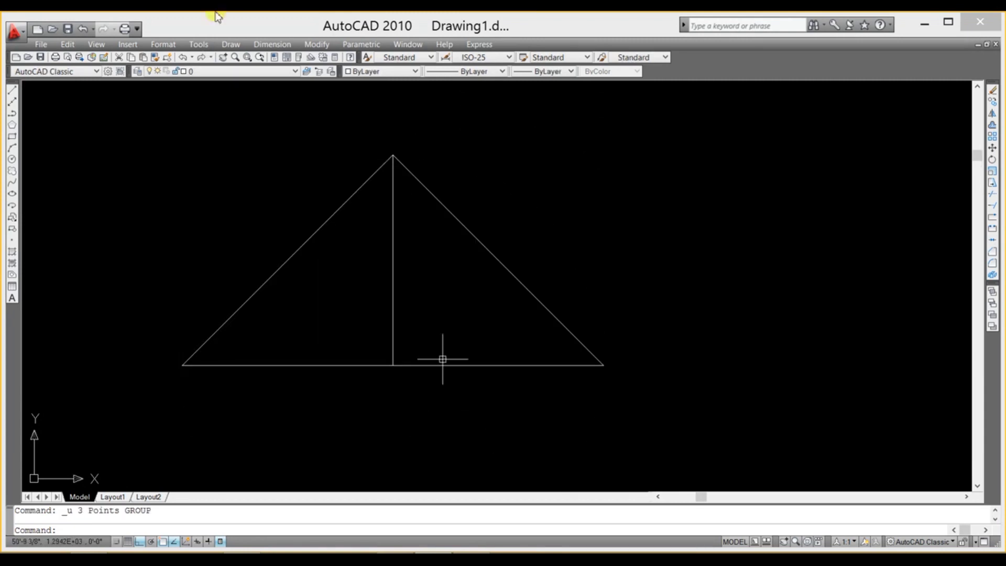
Draw a Tan, Tan, Radius circle of 1' radius, picking the midparts of the triangle's left side and left base half, and undo it
click(231, 44)
mouse_move(272, 199)
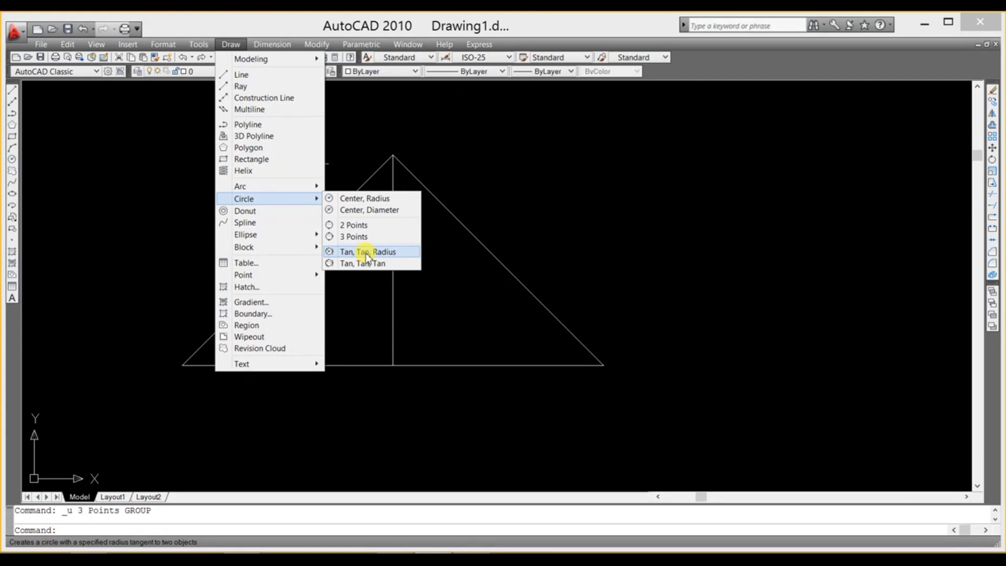
click(366, 252)
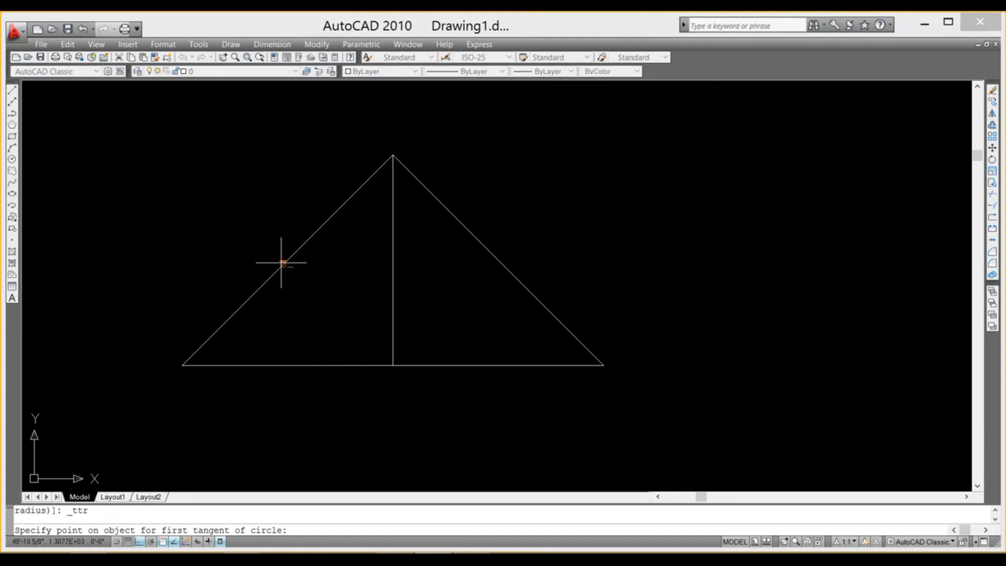
click(282, 264)
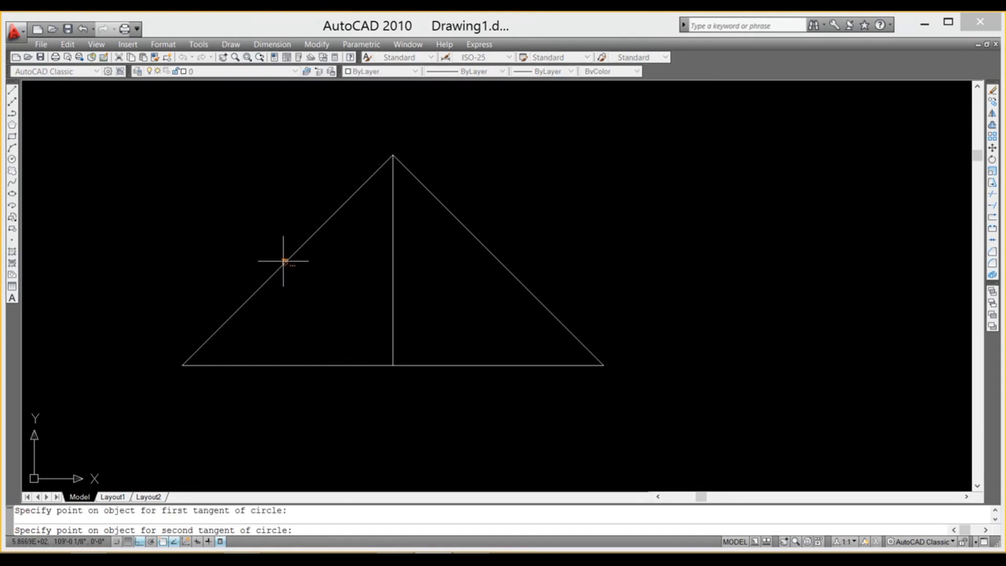
click(308, 365)
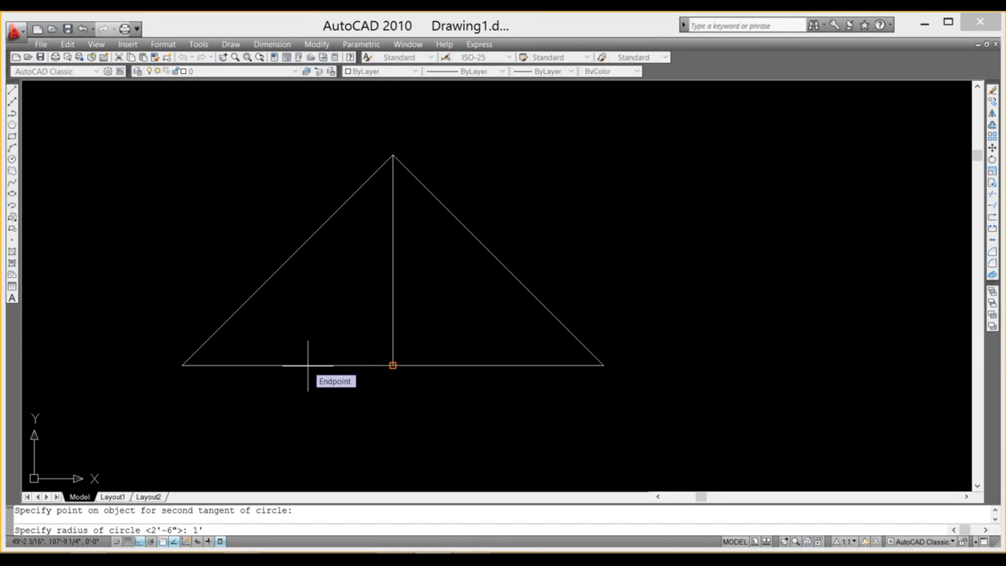
key(Return)
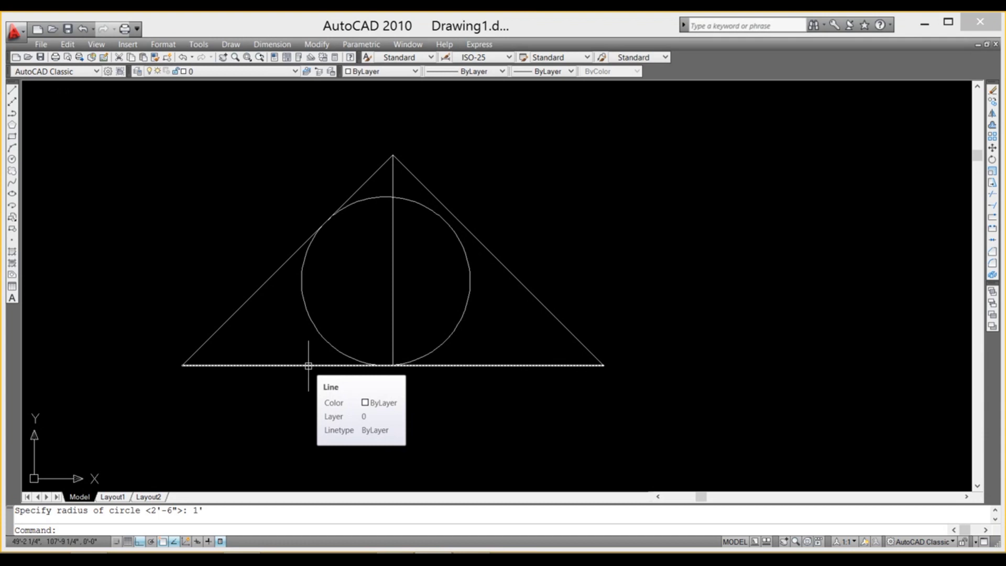
key(ctrl+z)
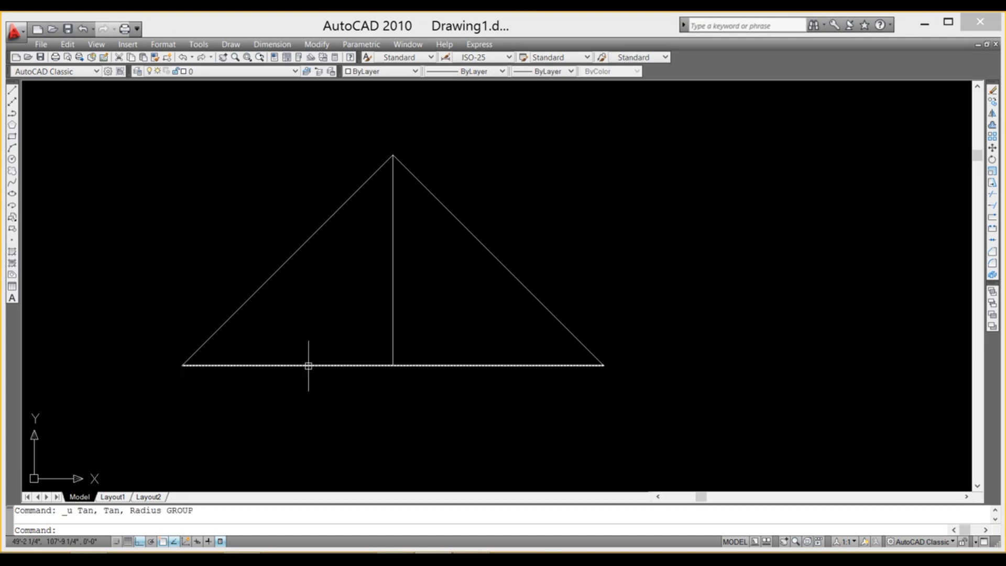
Repeat the 1' radius Tan, Tan, Radius circle with tangent points picked nearer the triangle's left corner, and undo it
click(230, 45)
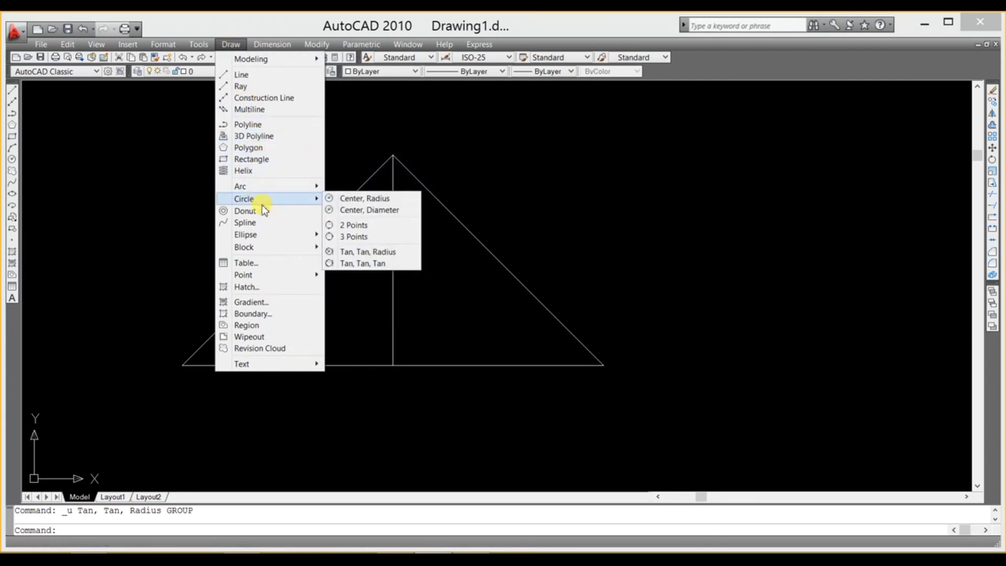
click(361, 252)
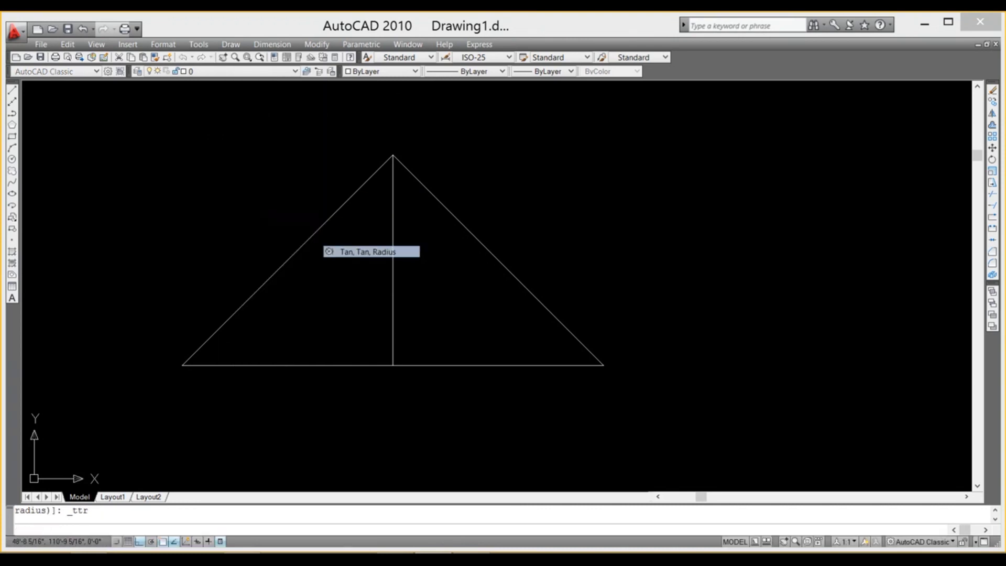
click(244, 303)
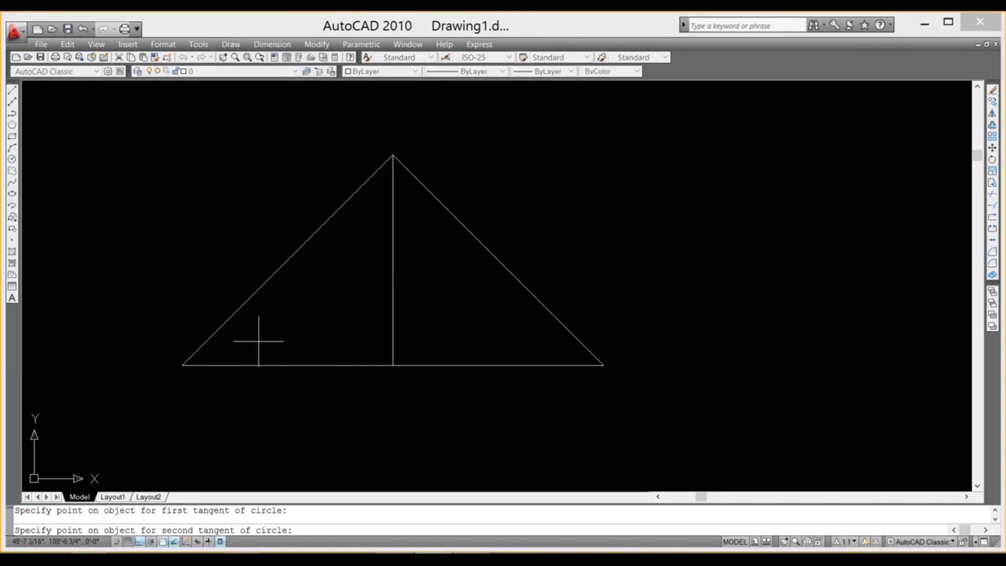
click(267, 364)
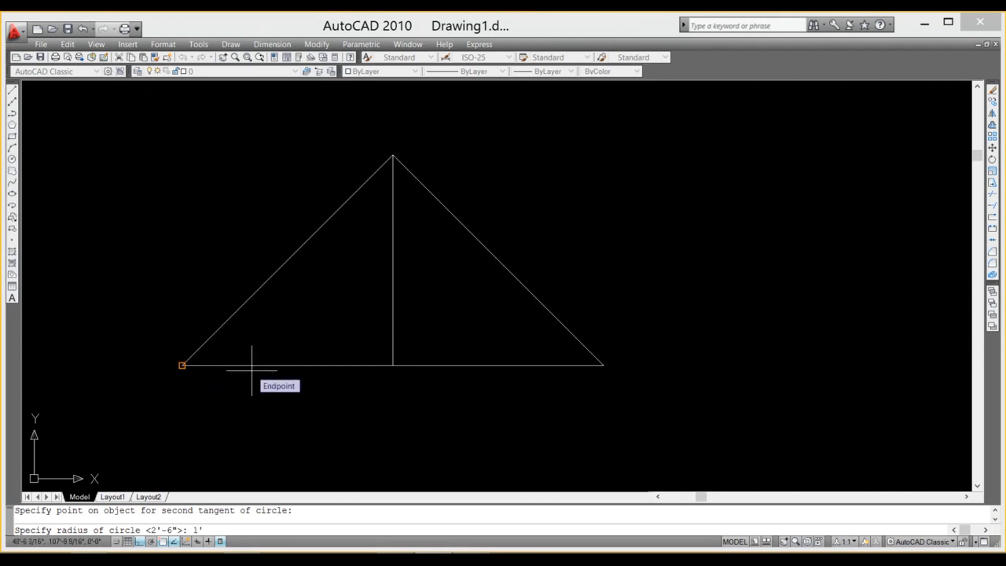
key(Return)
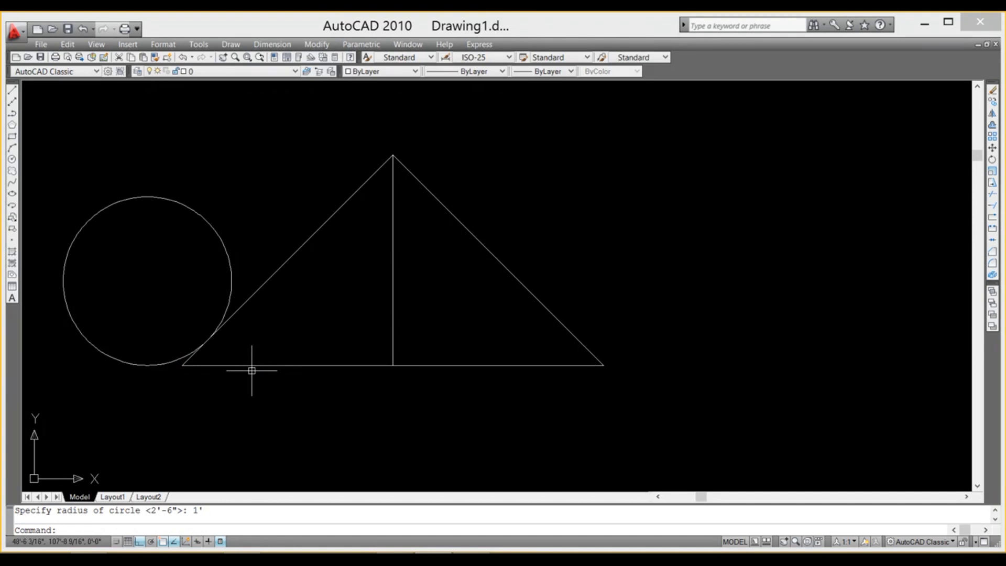
scroll(164, 260, down, 4)
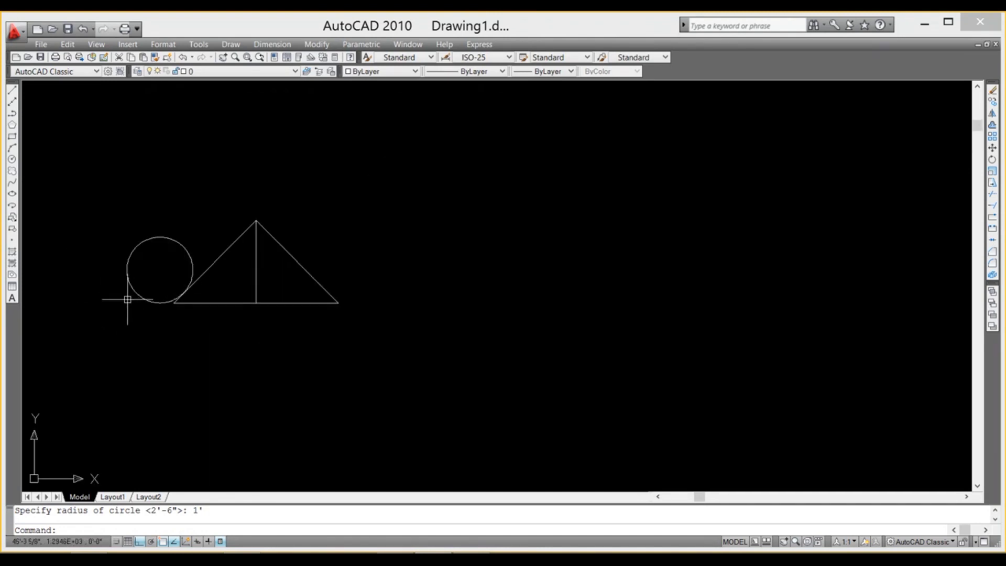
scroll(127, 299, up, 4)
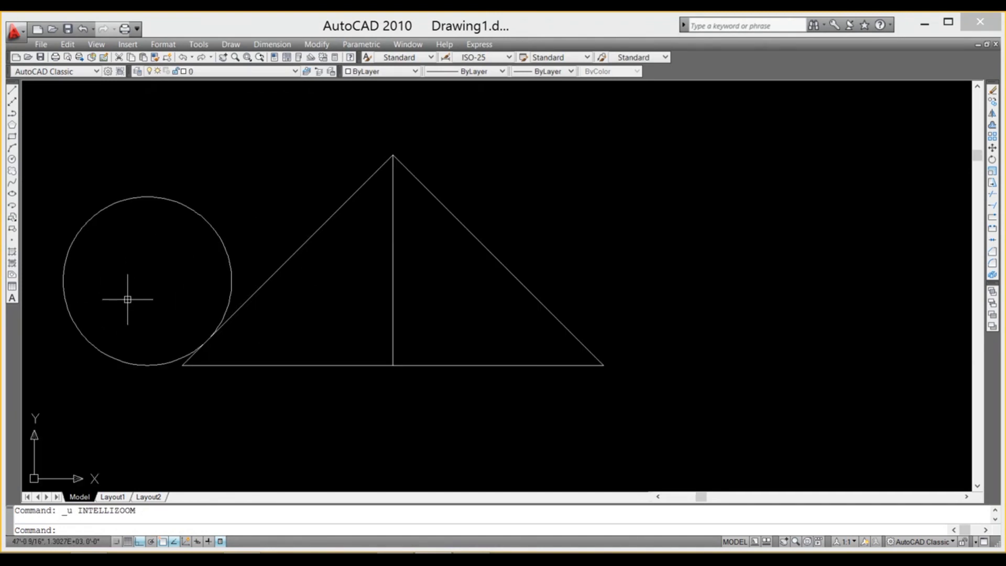
key(ctrl+z)
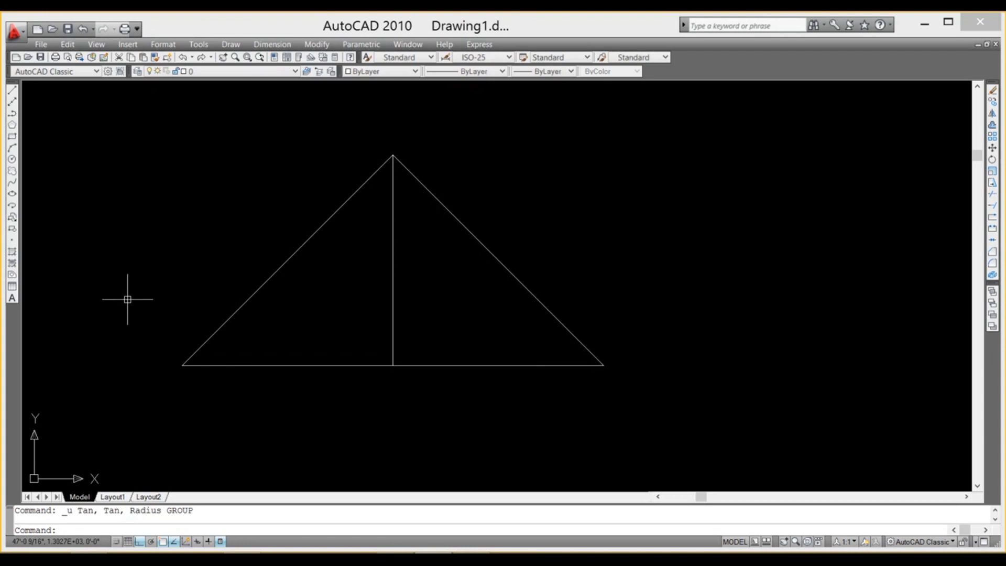
Draw a Tan, Tan, Radius circle of .3' radius tangent to the triangle's left side and base, and inspect its tangent points
click(231, 45)
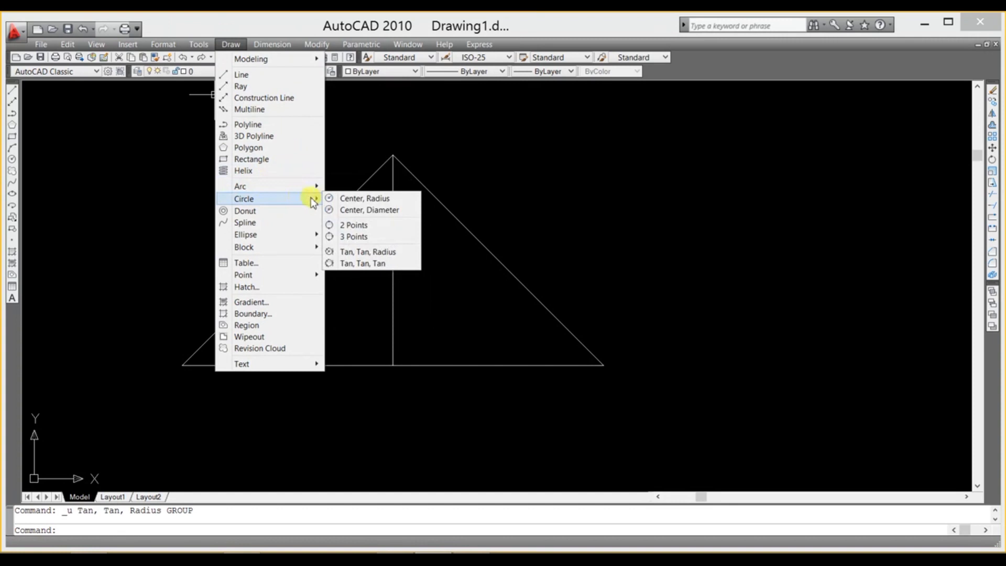
click(360, 252)
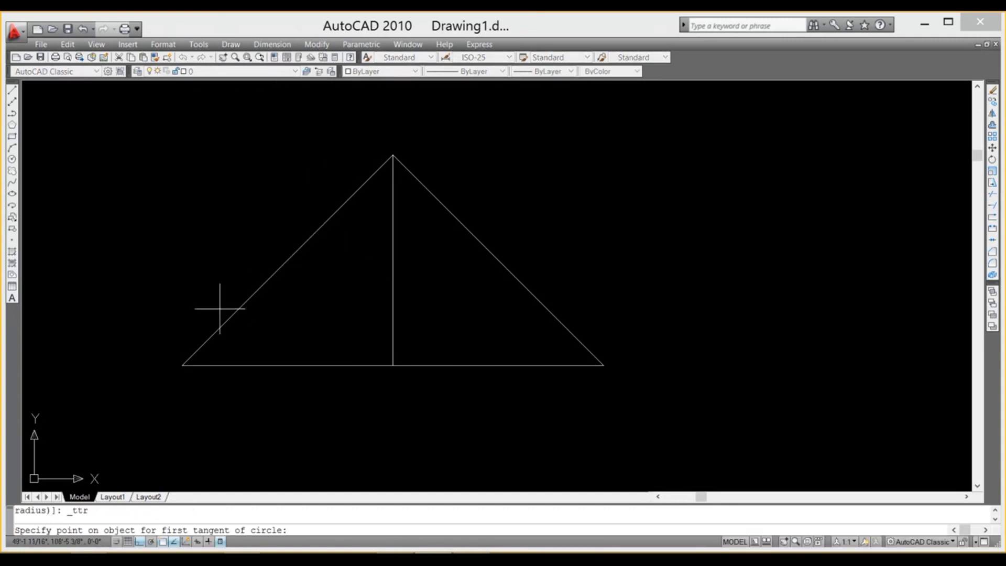
click(261, 291)
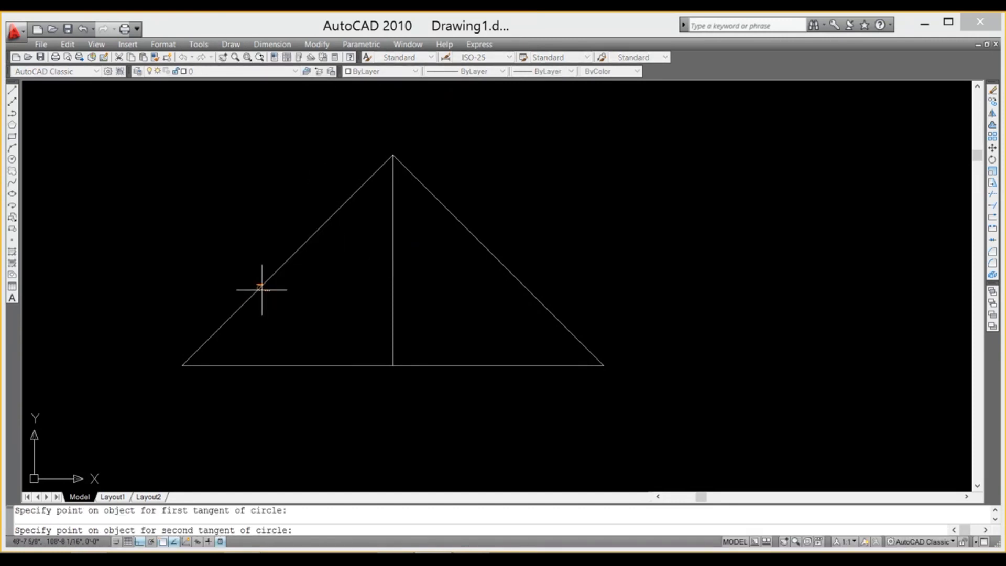
click(278, 365)
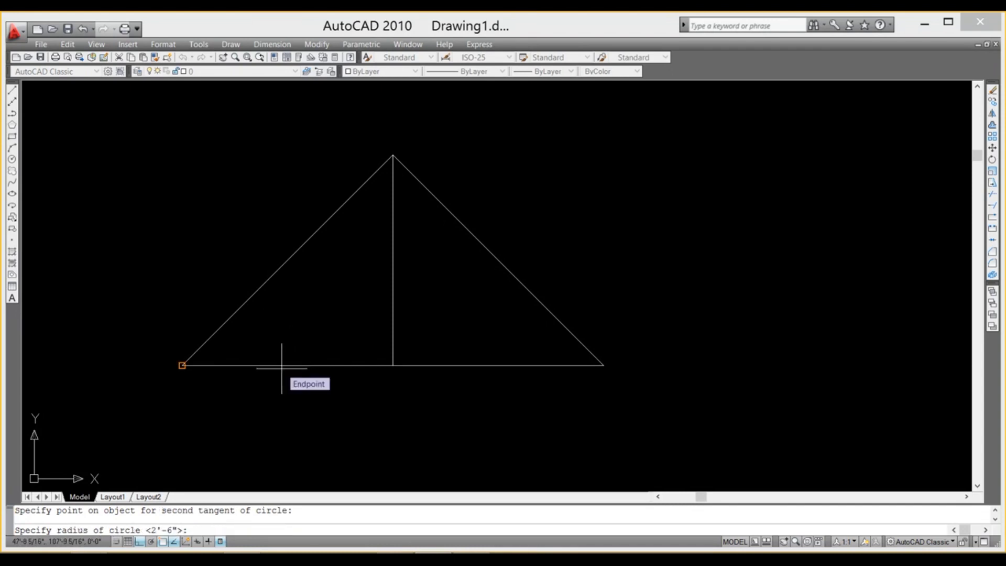
text(.3')
key(Return)
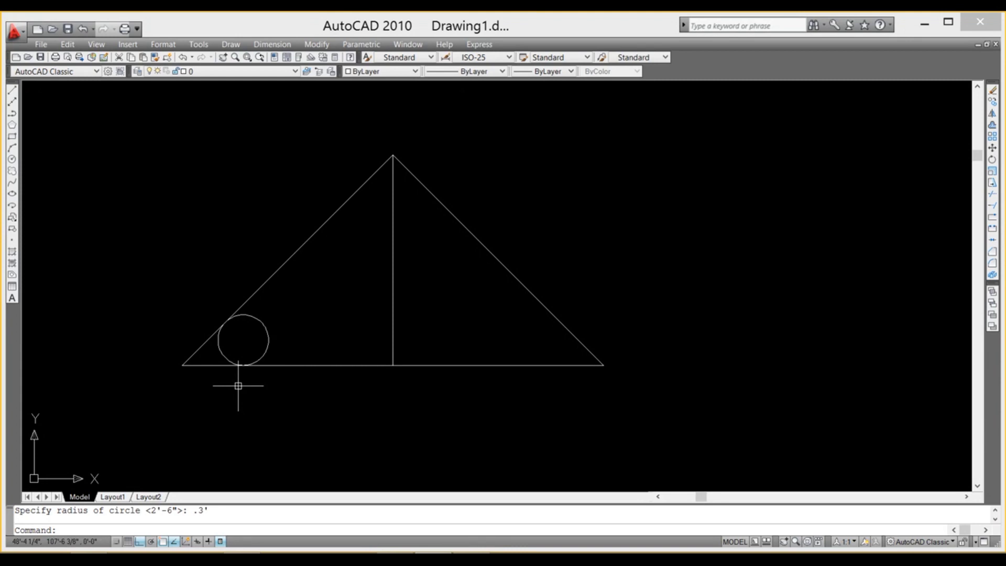
scroll(203, 386, up, 2)
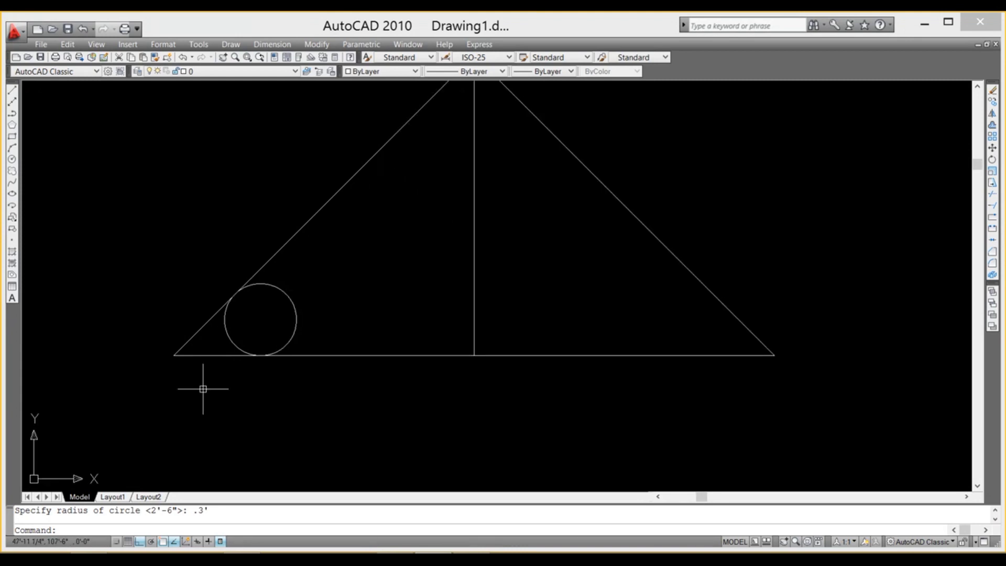
scroll(199, 386, up, 3)
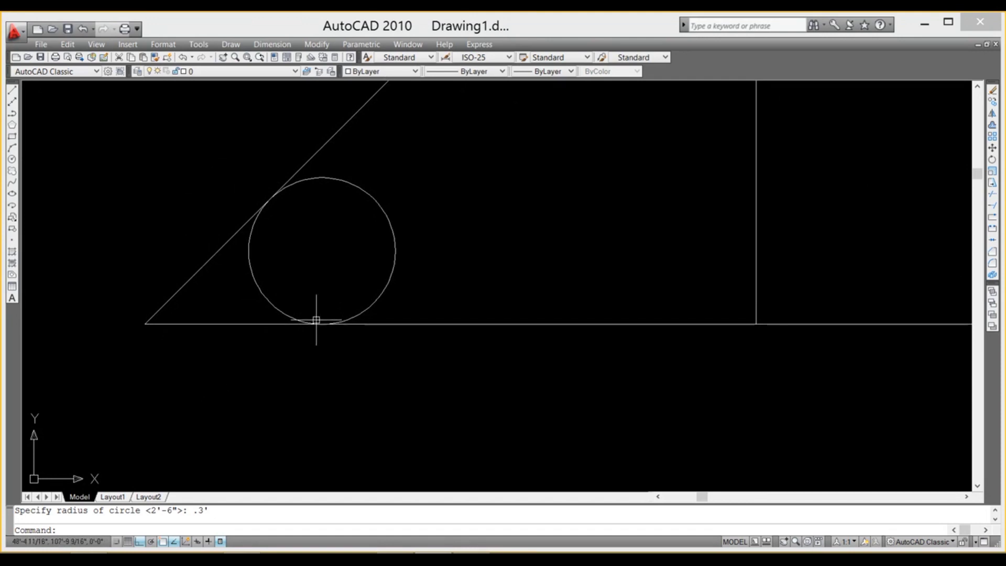
scroll(315, 283, down, 4)
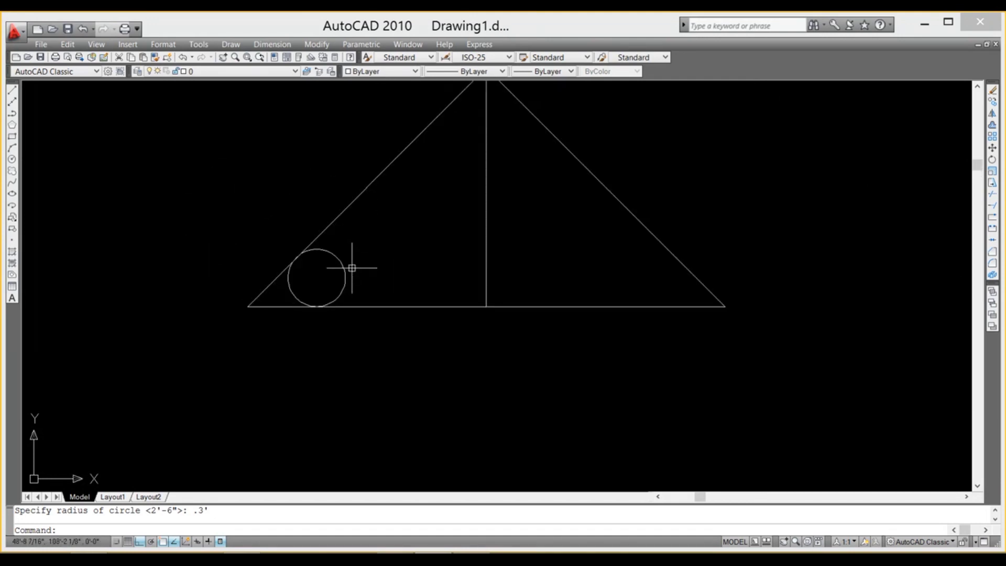
scroll(344, 270, up, 2)
scroll(341, 270, down, 2)
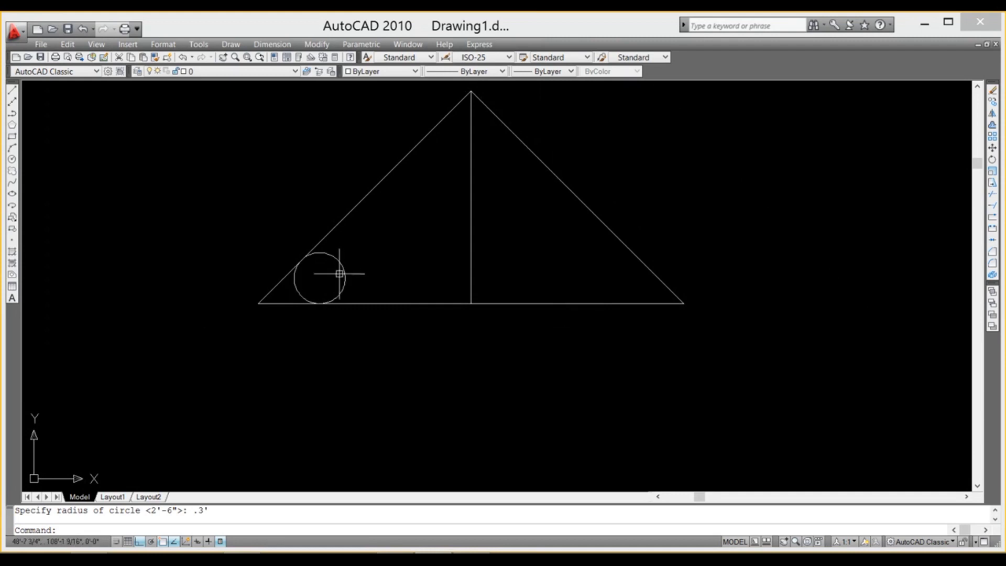
Erase the small tangent circle and the triangle's vertical center line
click(339, 274)
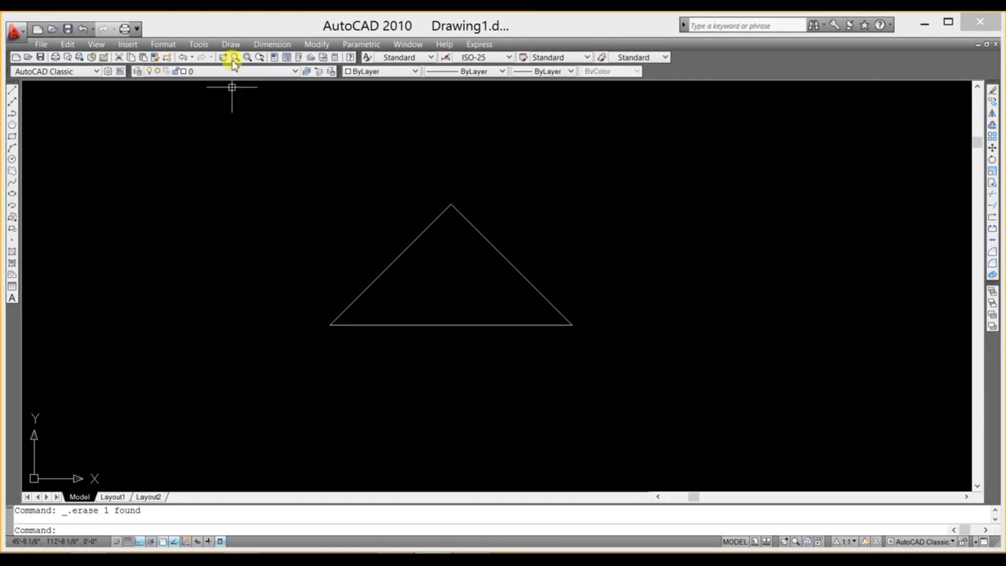
key(Escape)
Draw a Tan, Tan, Tan circle inside the triangle, tangent to its left side, base and right side
click(229, 44)
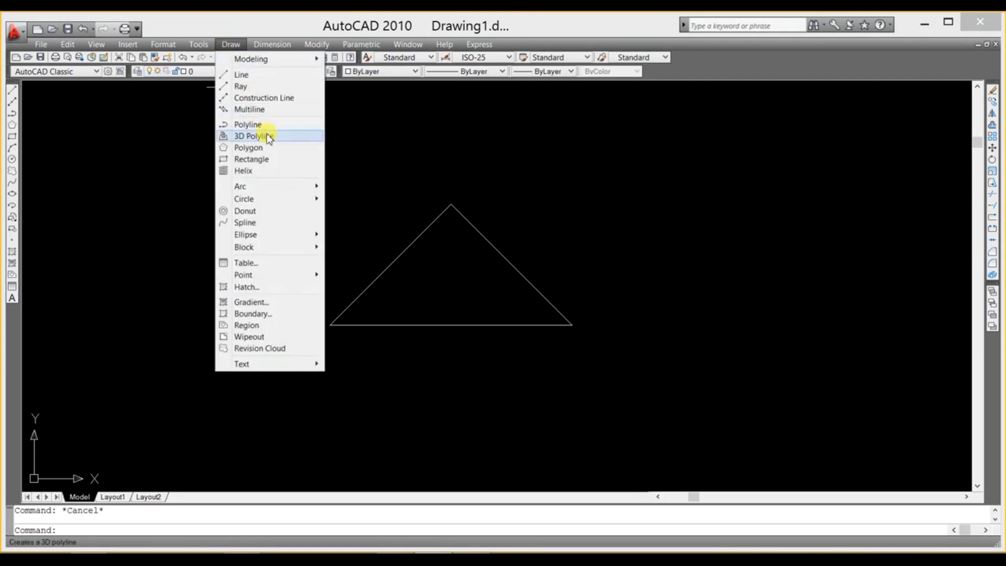
mouse_move(273, 199)
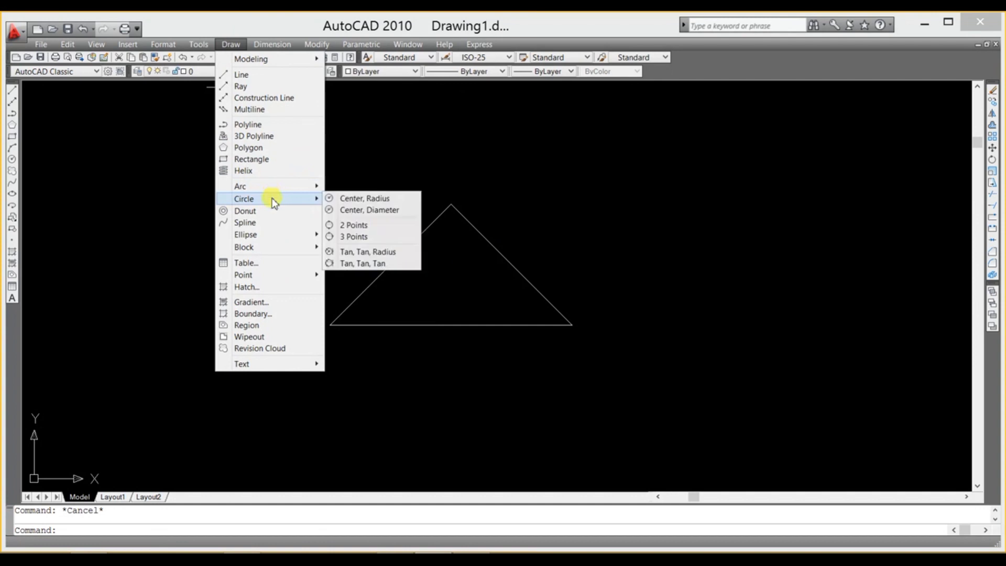
click(379, 264)
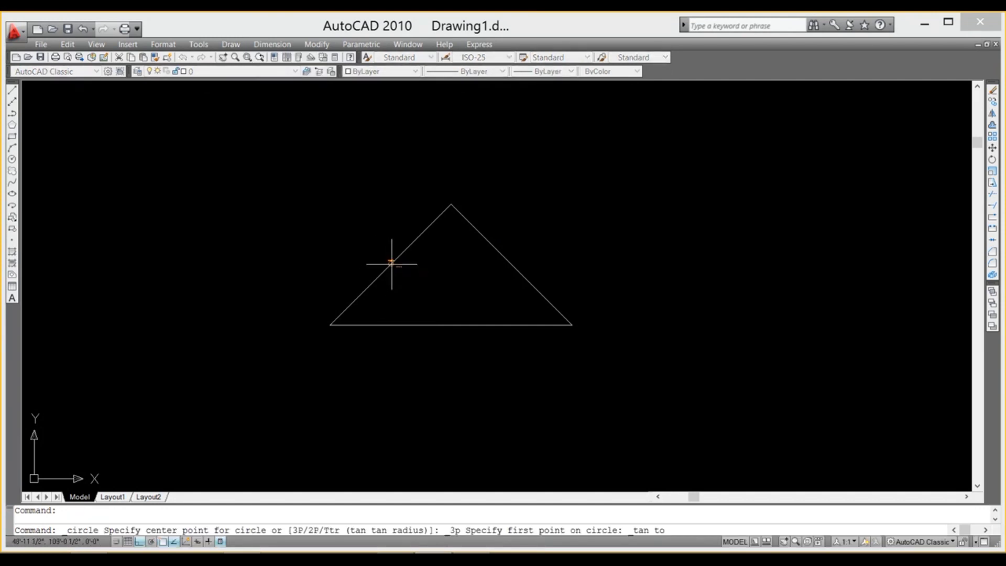
click(389, 266)
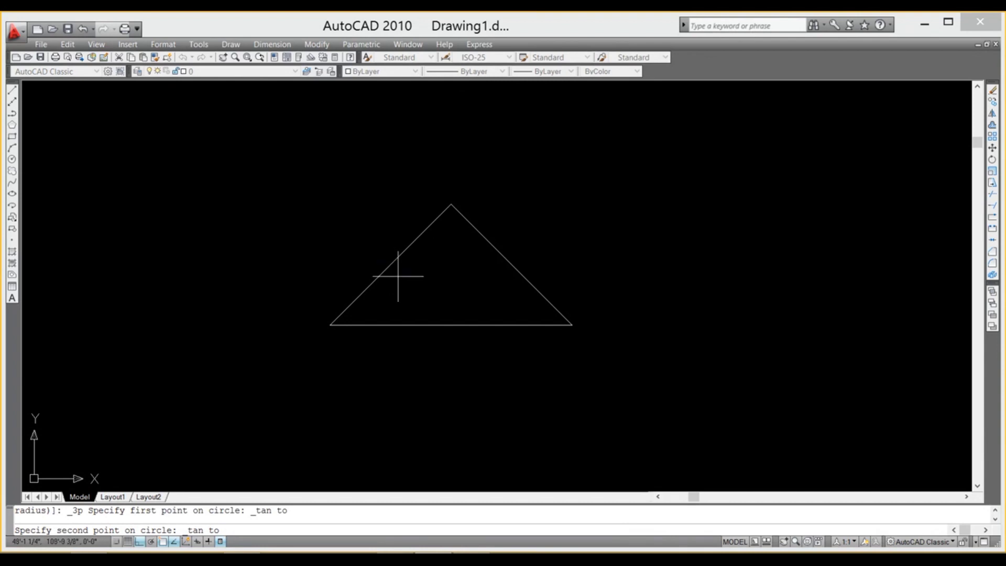
click(449, 324)
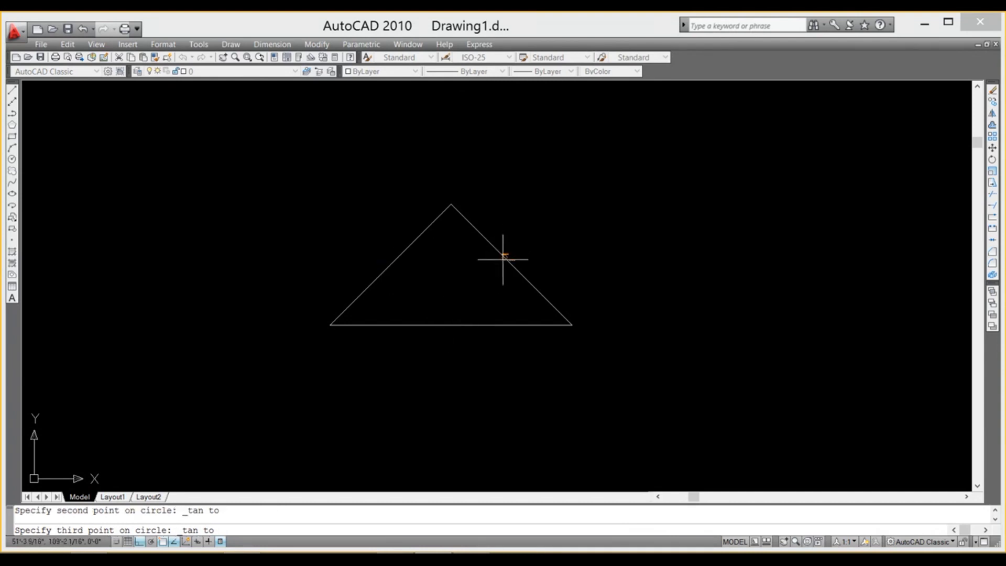
click(503, 258)
scroll(466, 301, up, 2)
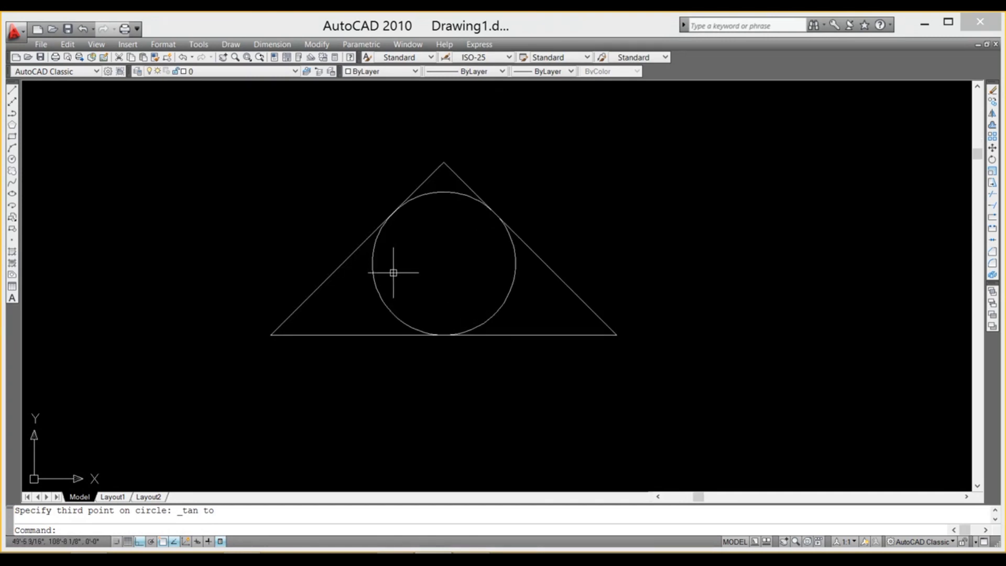
scroll(393, 272, down, 4)
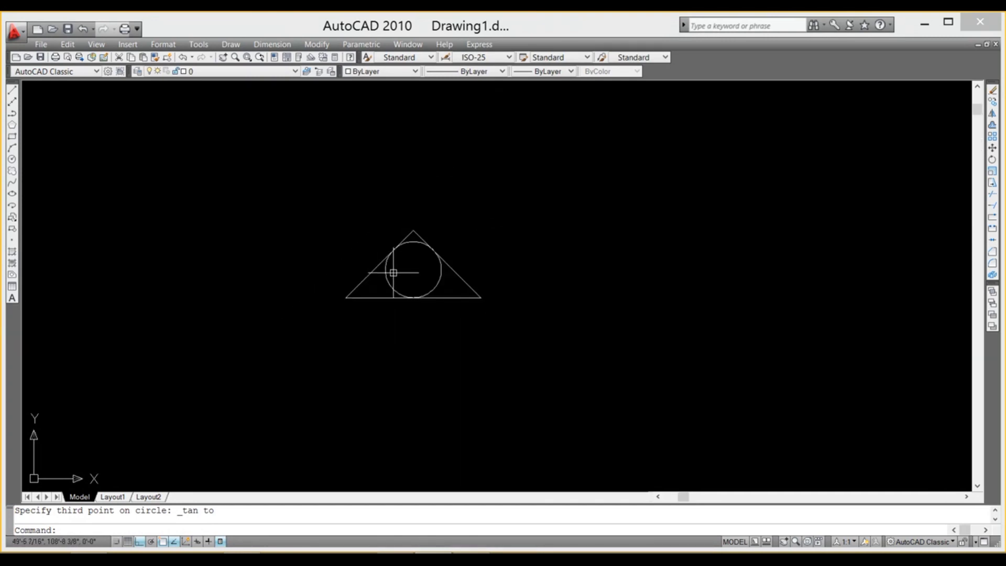
click(239, 47)
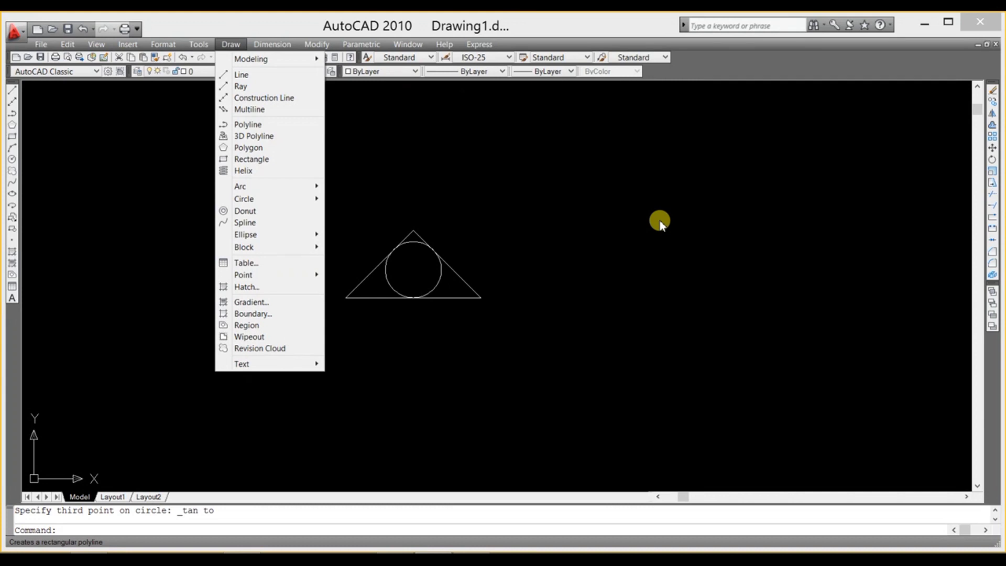
click(661, 227)
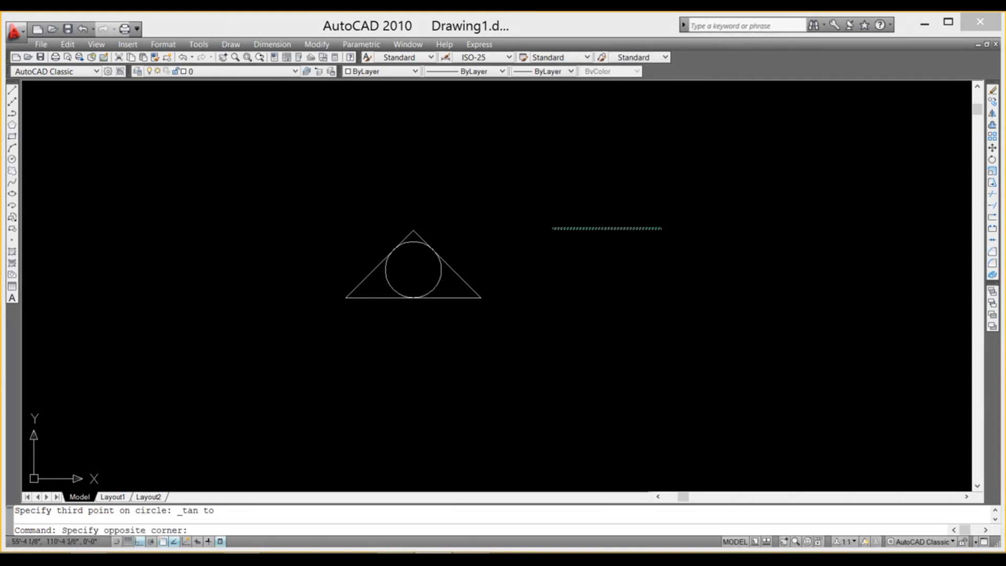
click(519, 229)
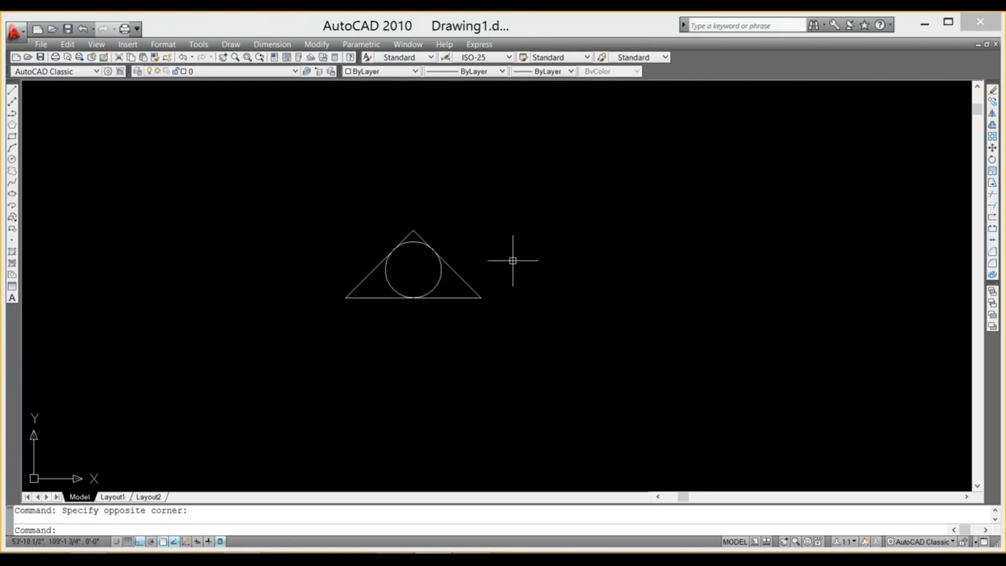